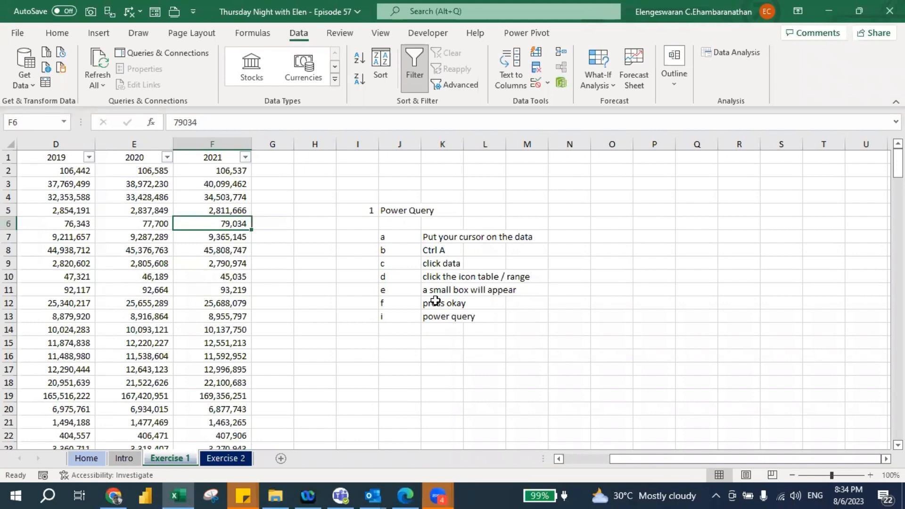
Convert the population data range A1:F219 into a table with headers and load it into the Power Query Editor.
key("ctrl+a")
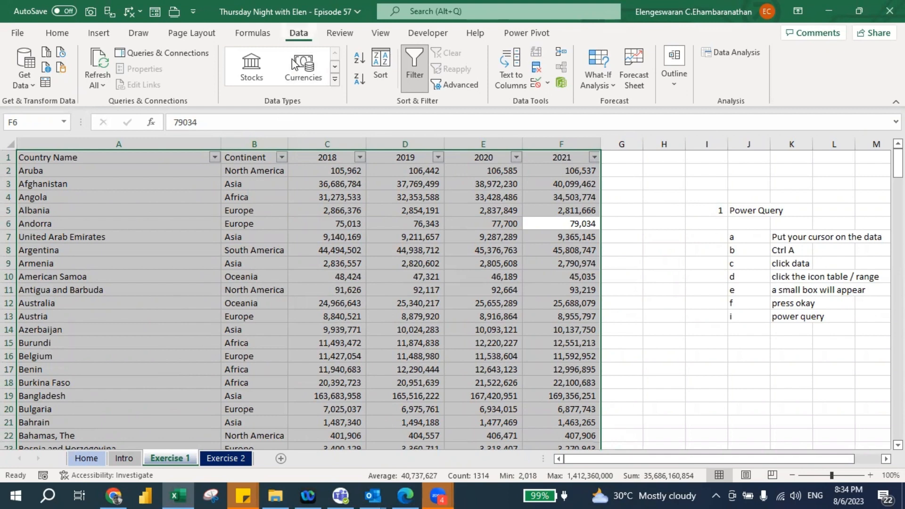
left_click(45, 85)
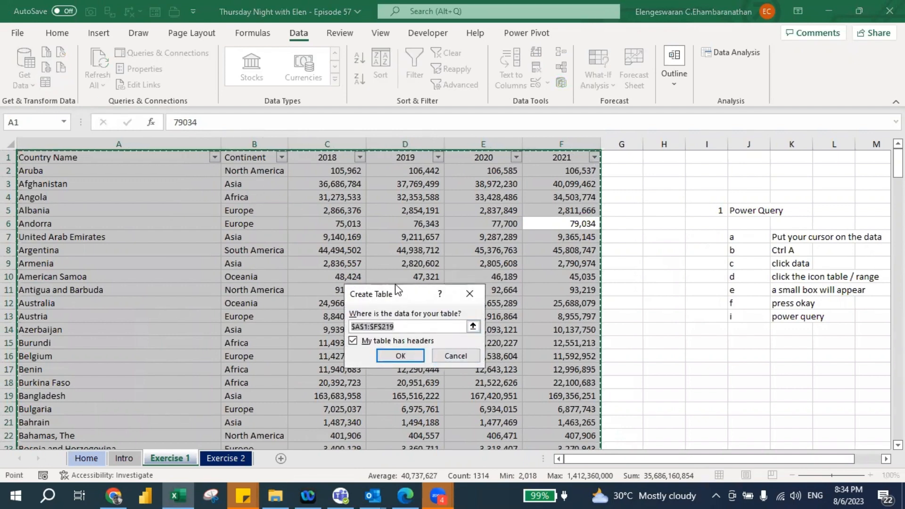
left_click_drag(398, 293, 413, 234)
left_click(577, 295)
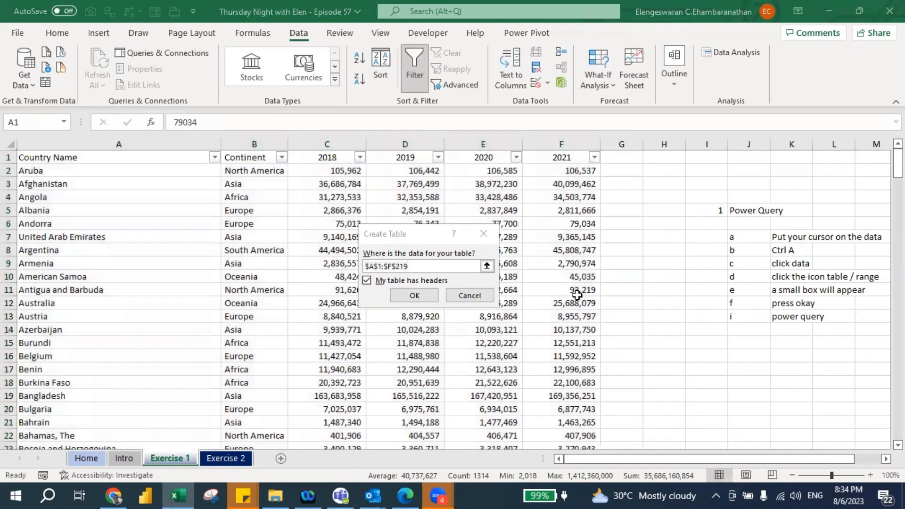
left_click(424, 242)
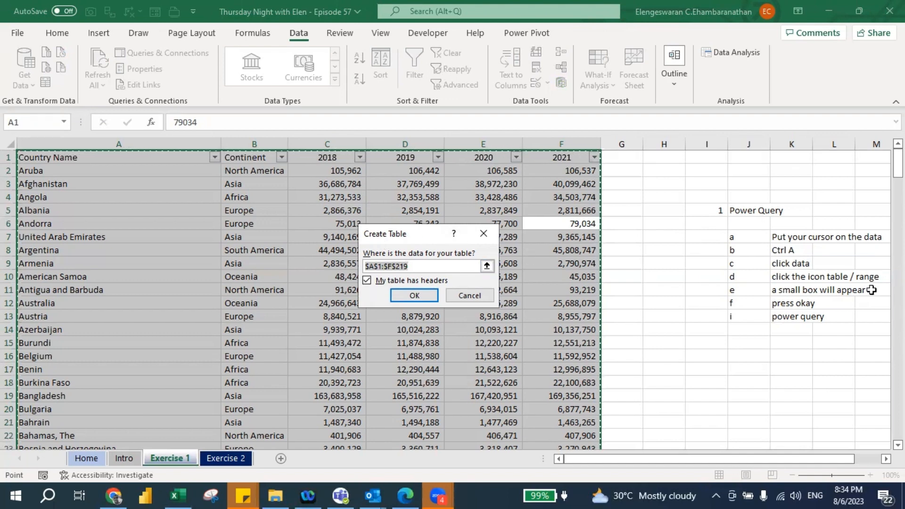
left_click(414, 296)
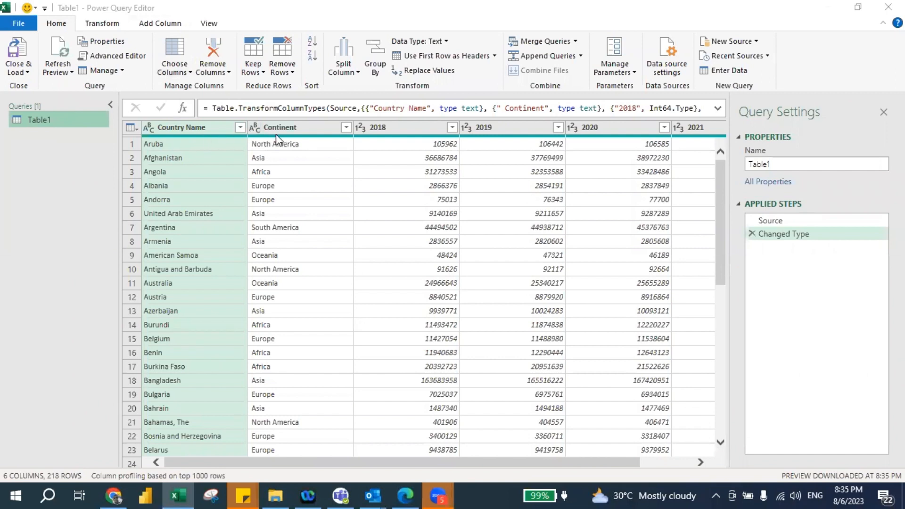
Try unpivoting the 2018 through 2021 columns and remove the resulting Unpivoted Columns step.
left_click(393, 128)
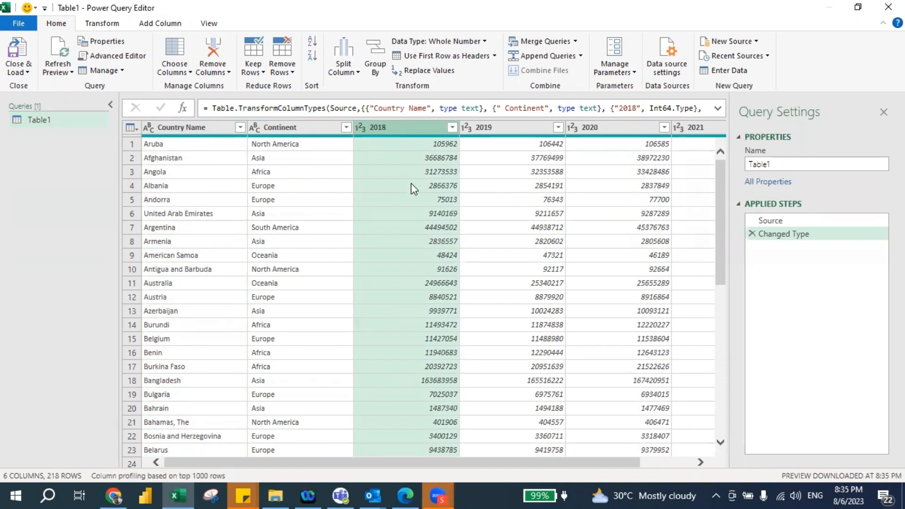
scroll(411, 184, "right", 3)
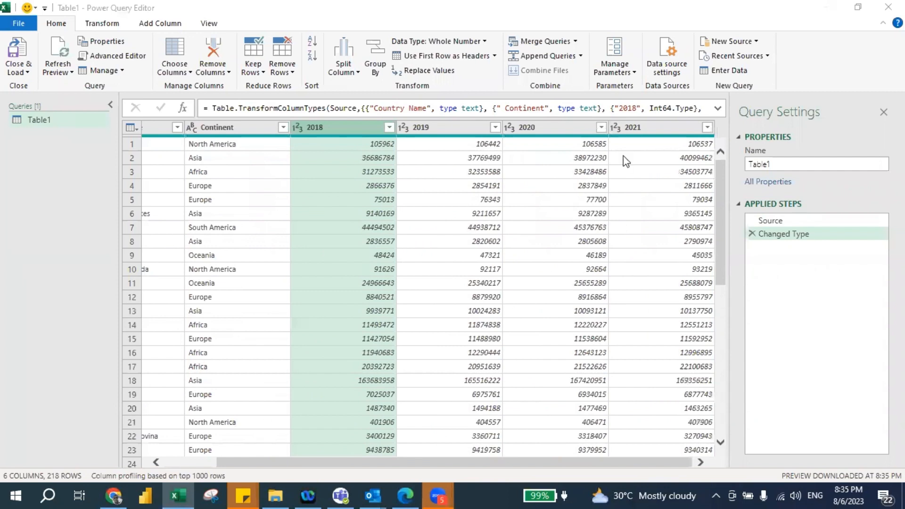
left_click(632, 130, "shift")
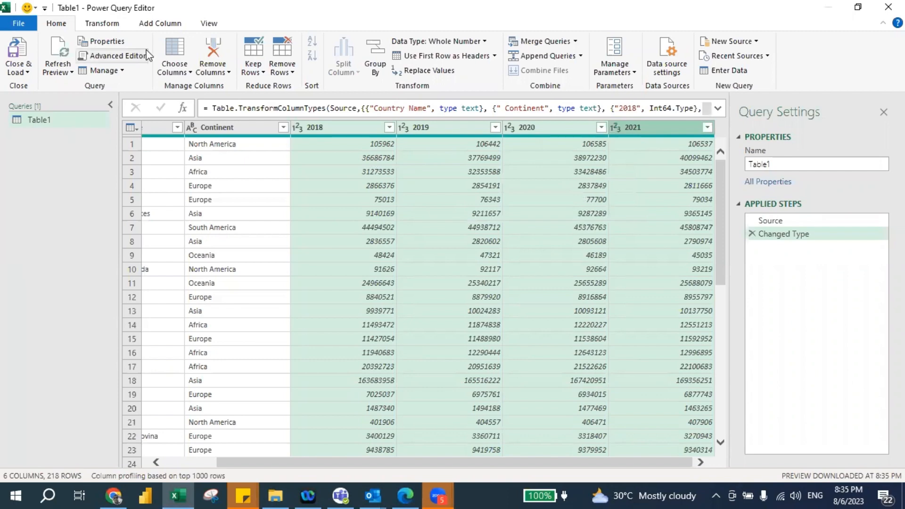
left_click(102, 23)
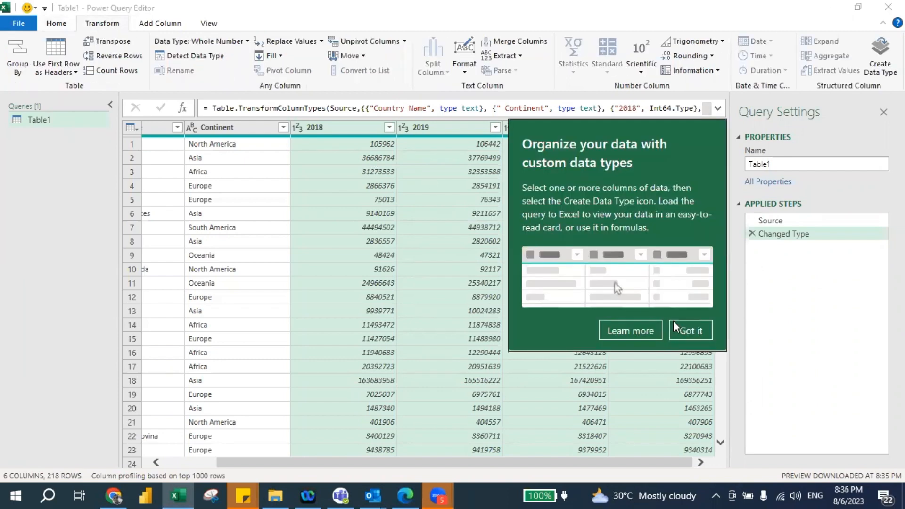
left_click(691, 329)
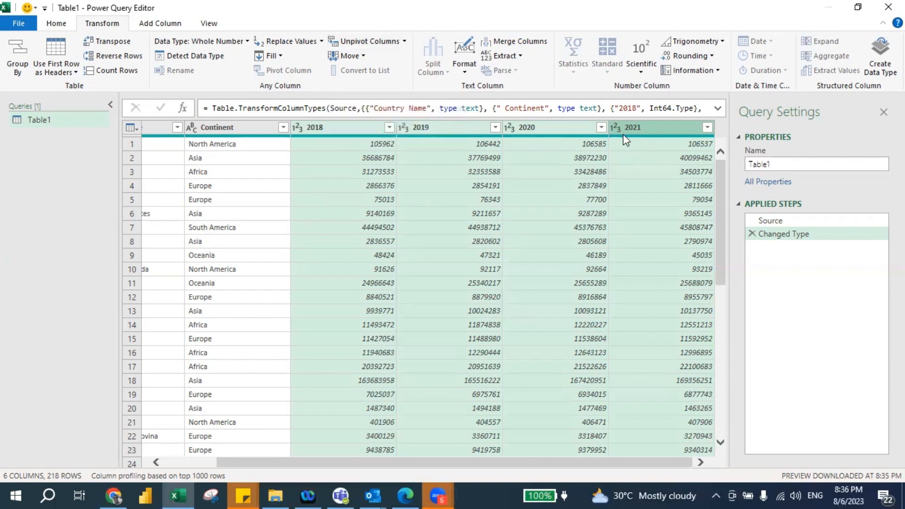
left_click(356, 55)
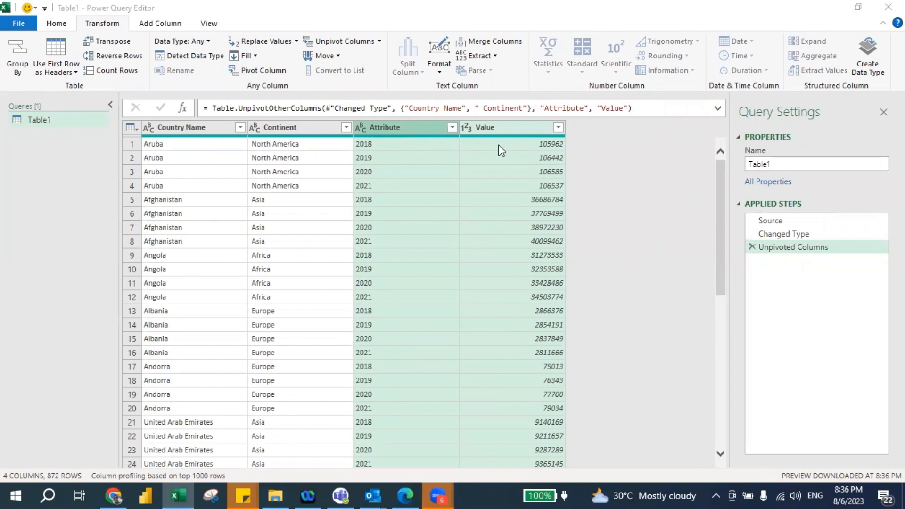
left_click(752, 247)
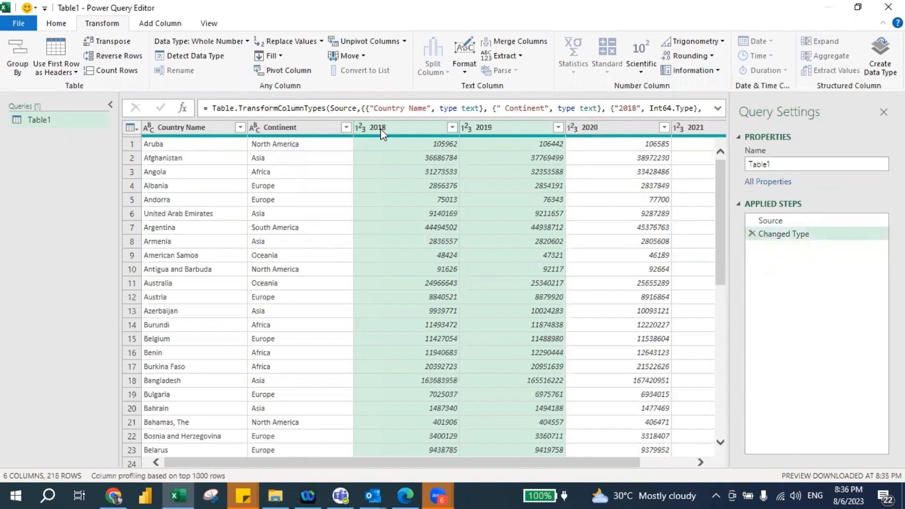
Unpivot the four year columns, 2018 through 2021, into attribute and value columns.
left_click(707, 132, "shift")
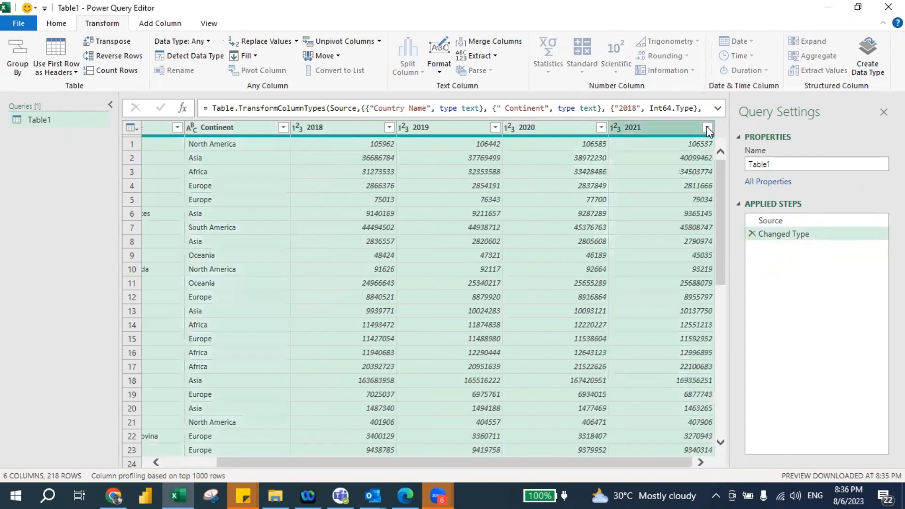
left_click(316, 129)
left_click(663, 126, "shift")
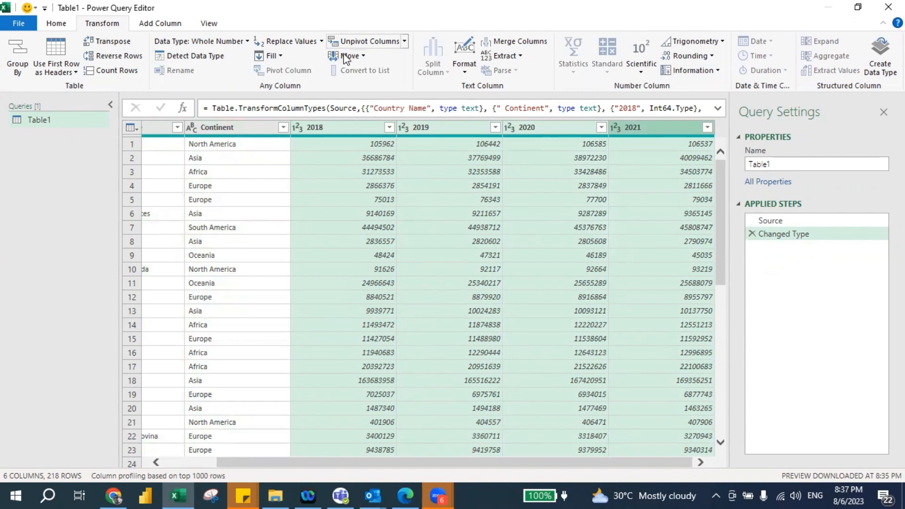
left_click(363, 42)
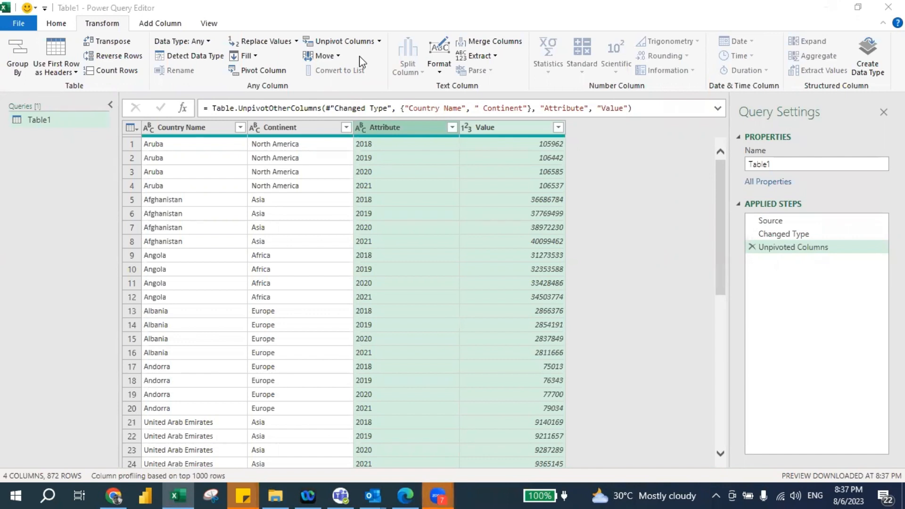
Rename the Attribute column to Financial Year and the Value column to Population.
double_click(394, 127)
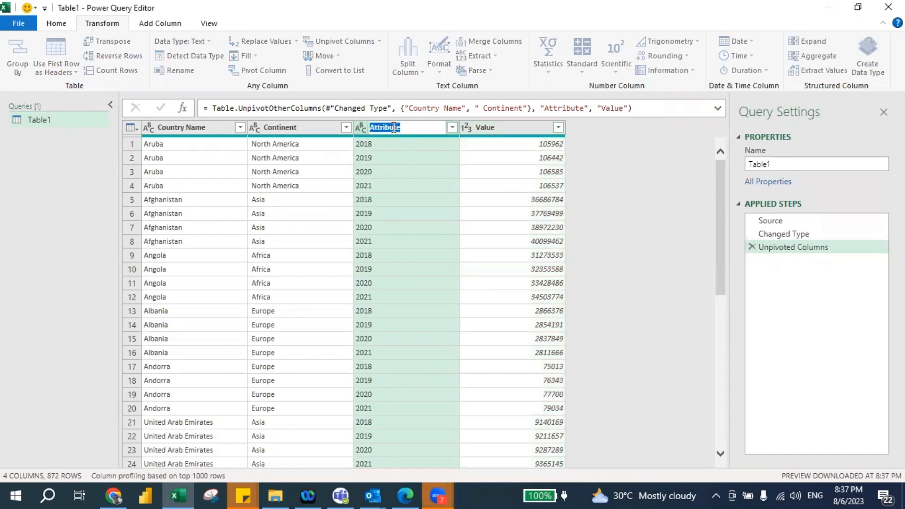
type("Financial Year")
left_click(491, 127)
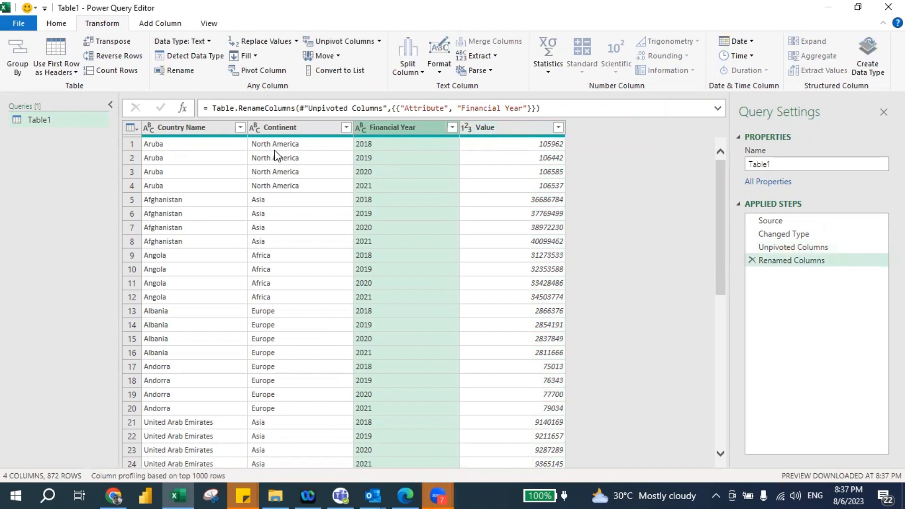
double_click(501, 123)
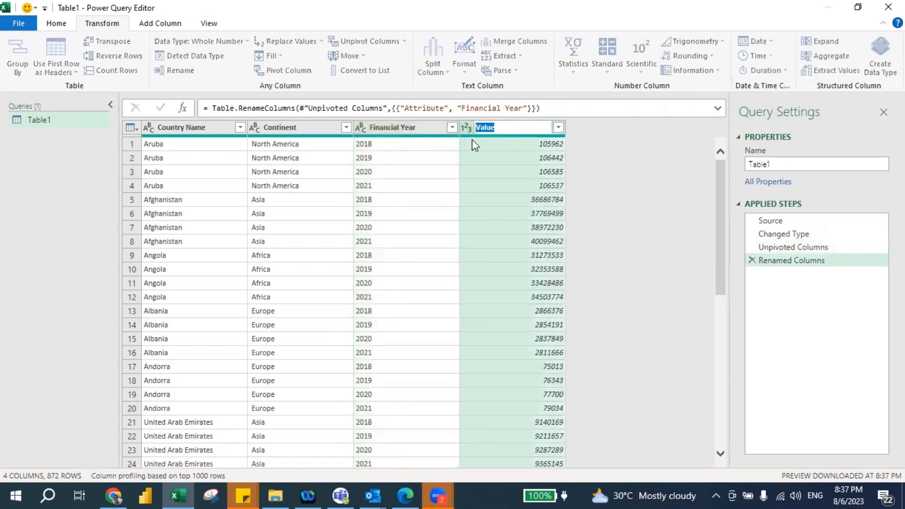
type("Population")
Close the query editor, load the query result into the workbook, and dismiss the data analysis suggestion.
left_click(56, 29)
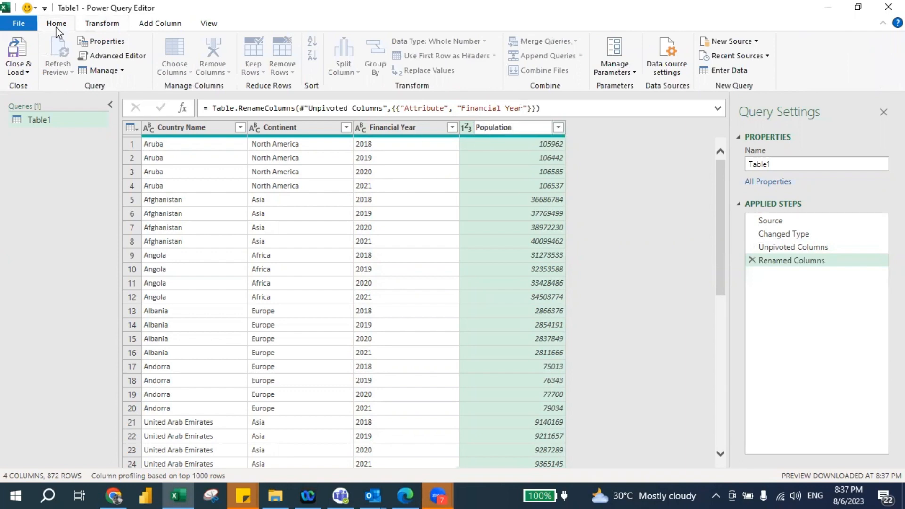
left_click(12, 48)
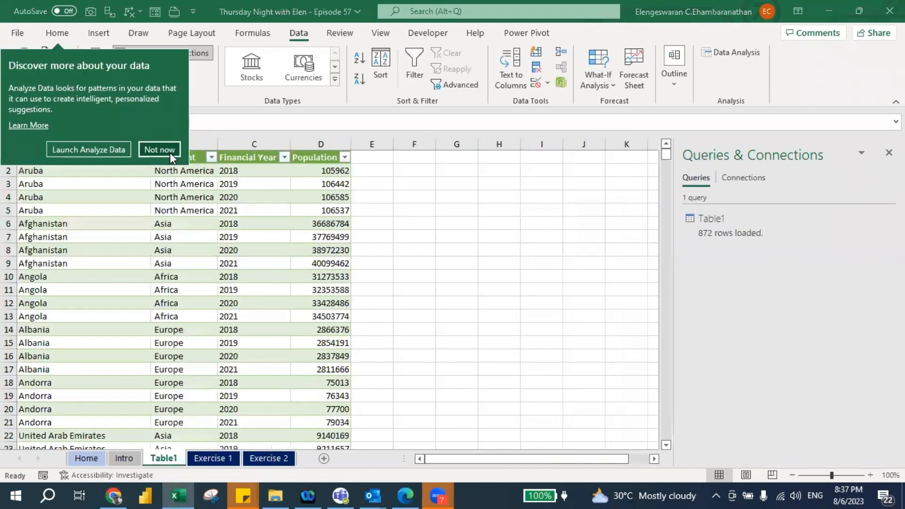
left_click(170, 151)
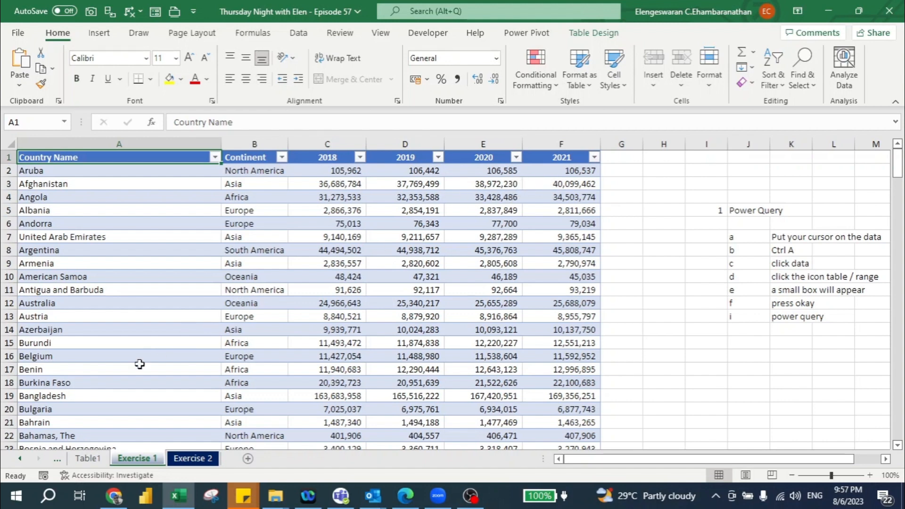
On the Table1 sheet, create a PivotTable from Table1_2 in the existing worksheet at cell I1.
left_click(81, 459)
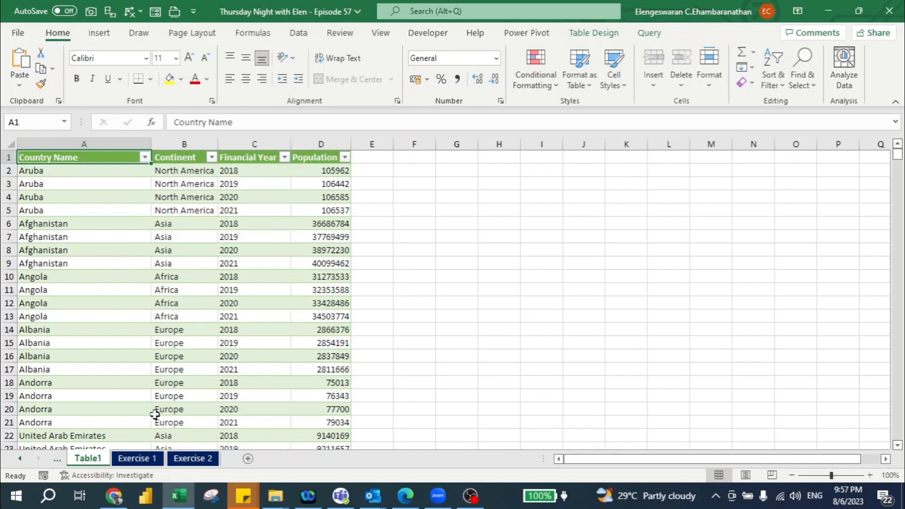
left_click(142, 462)
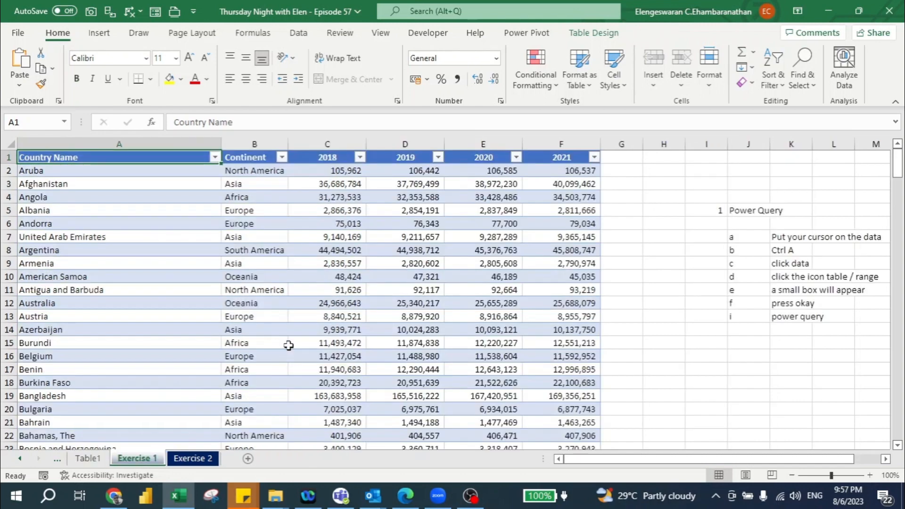
left_click(88, 459)
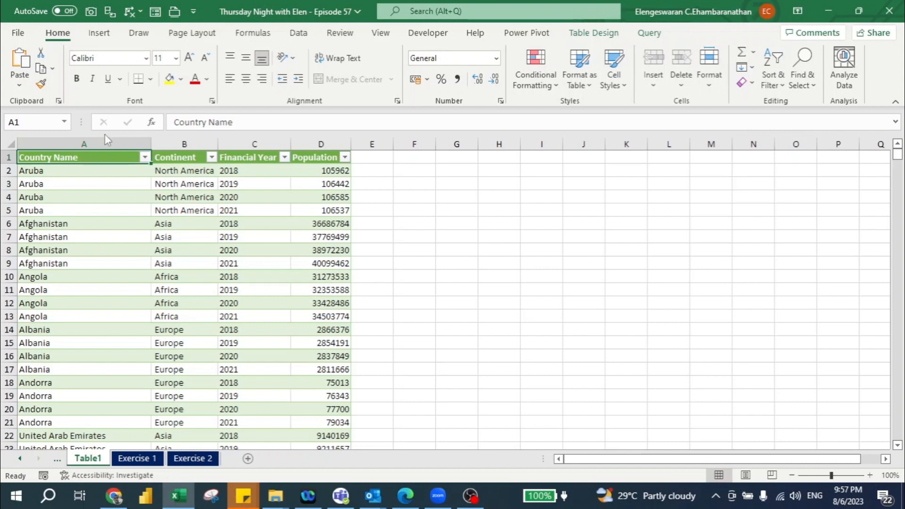
left_click(99, 40)
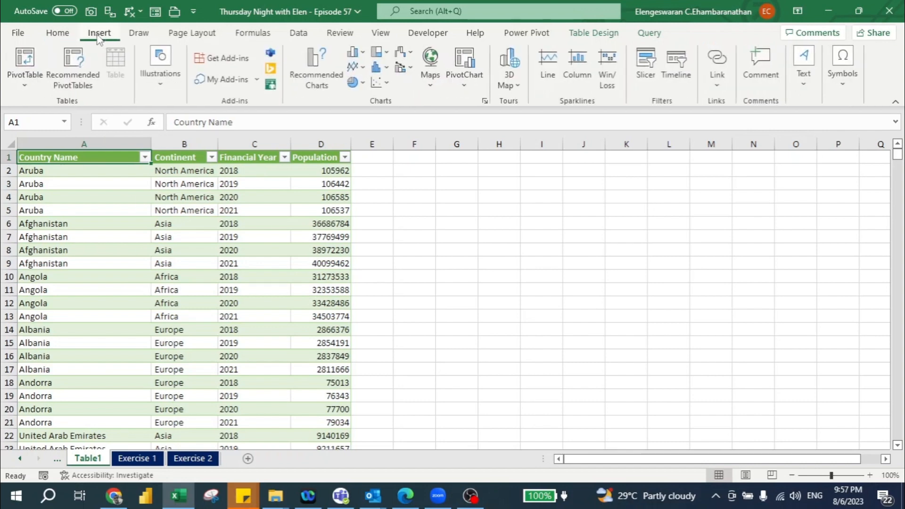
left_click(19, 58)
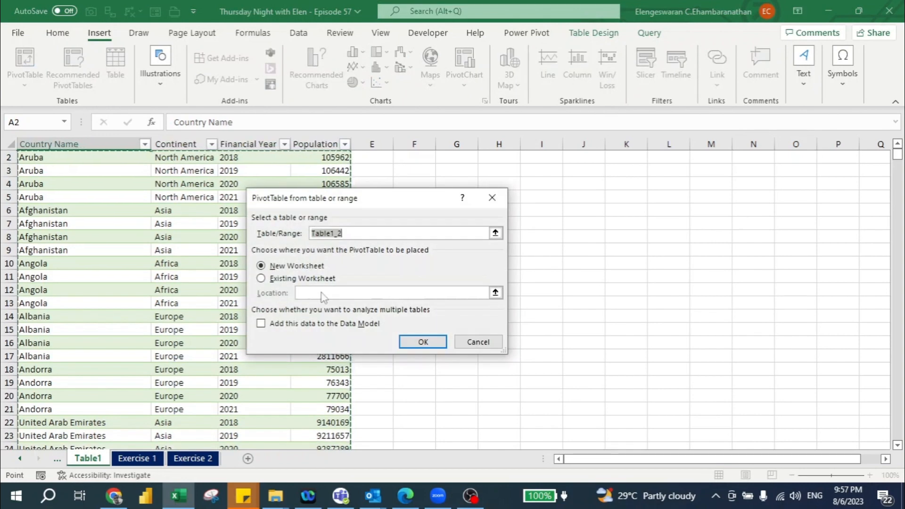
left_click(260, 278)
left_click(533, 178)
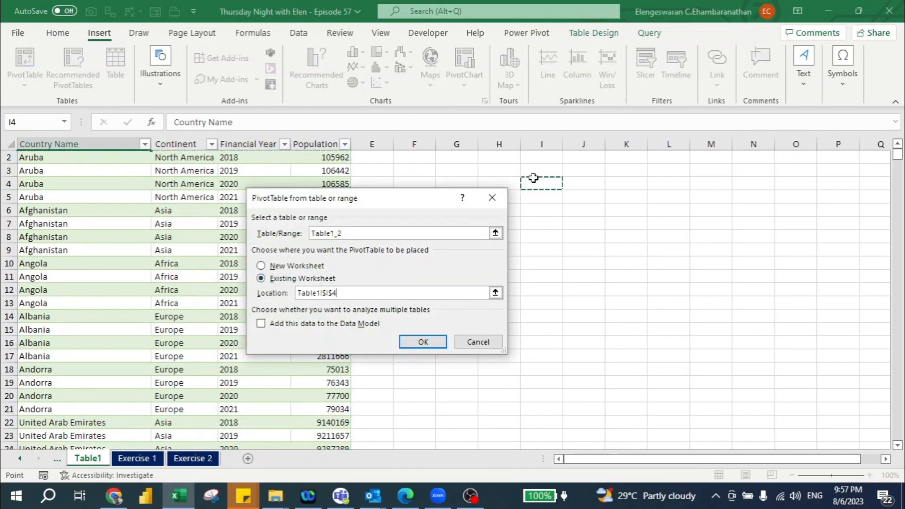
scroll(533, 177, "up", 1)
left_click(532, 157)
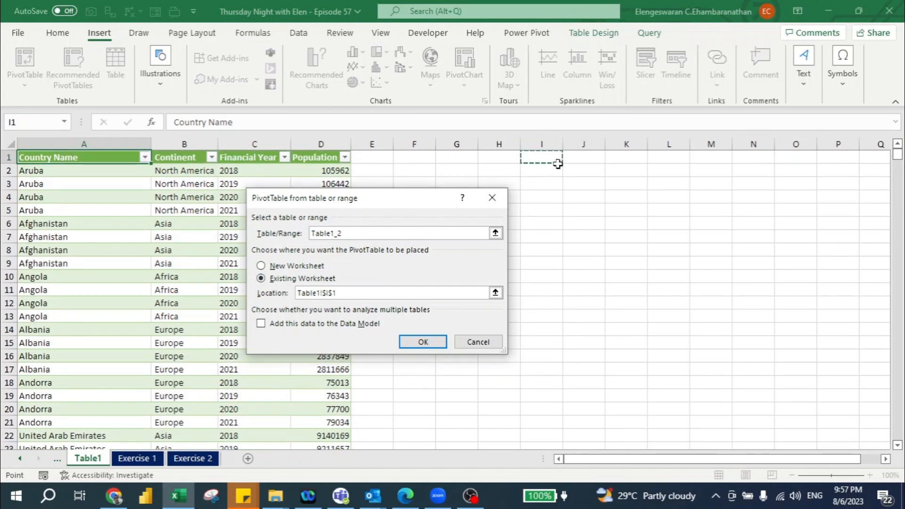
left_click(430, 342)
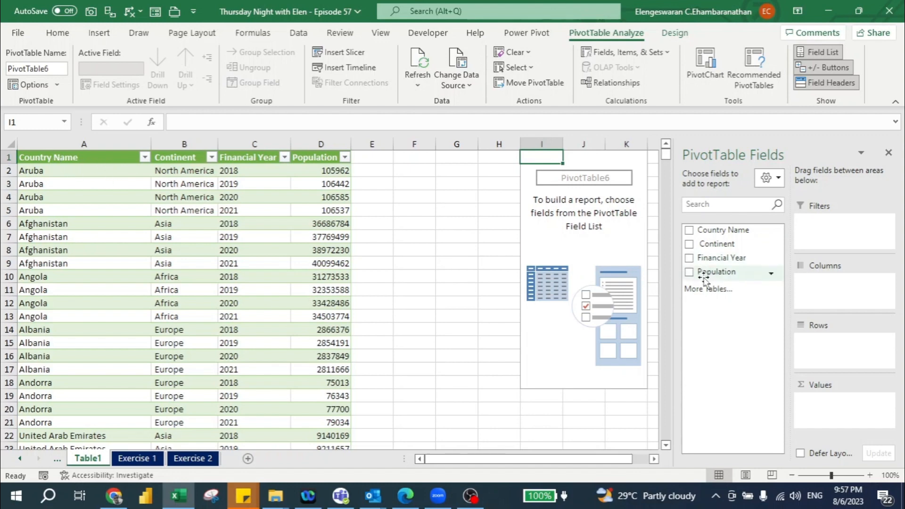
Lay out the PivotTable with Continent and Financial Year as filters, Country Name as rows, and the sum of Population as values.
left_click_drag(714, 247, 796, 238)
left_click_drag(707, 264, 820, 238)
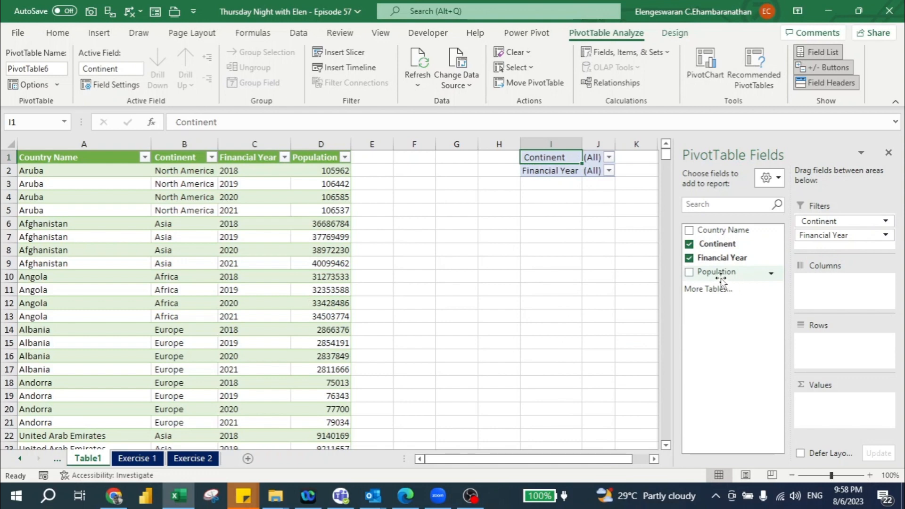
left_click_drag(717, 277, 801, 392)
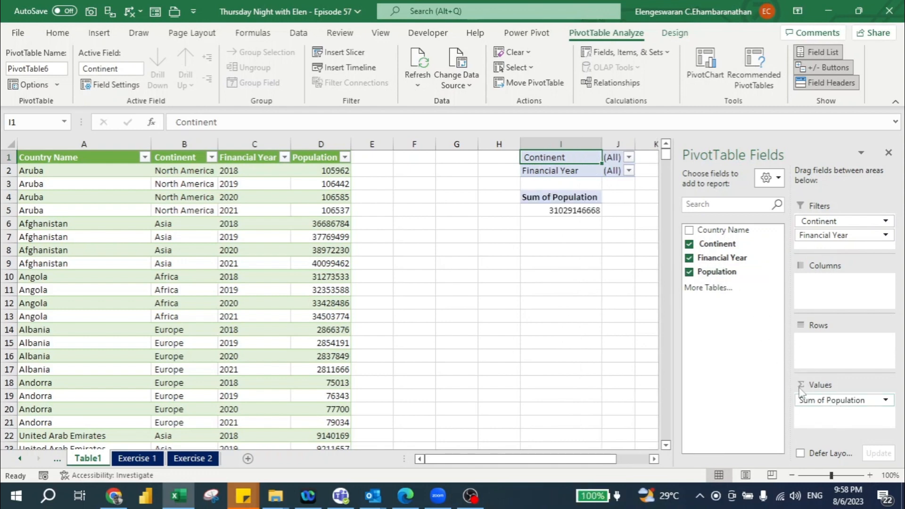
left_click_drag(726, 230, 830, 340)
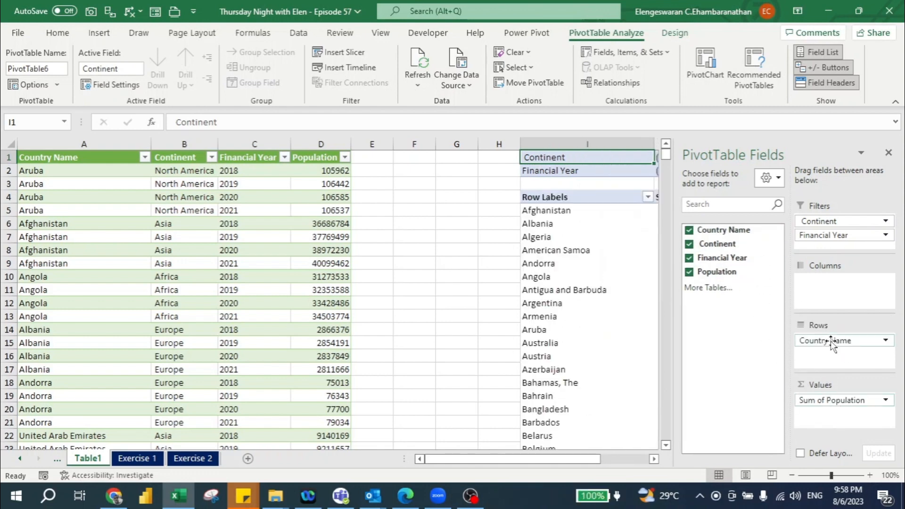
Filter the PivotTable's country rows to the top 5 items by Sum of Population.
left_click(554, 218)
key("Up")
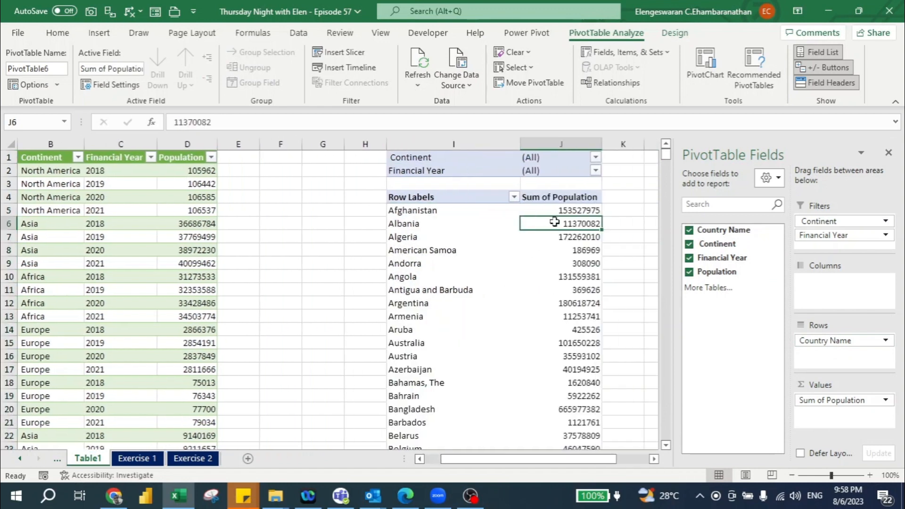
key("shift+Right")
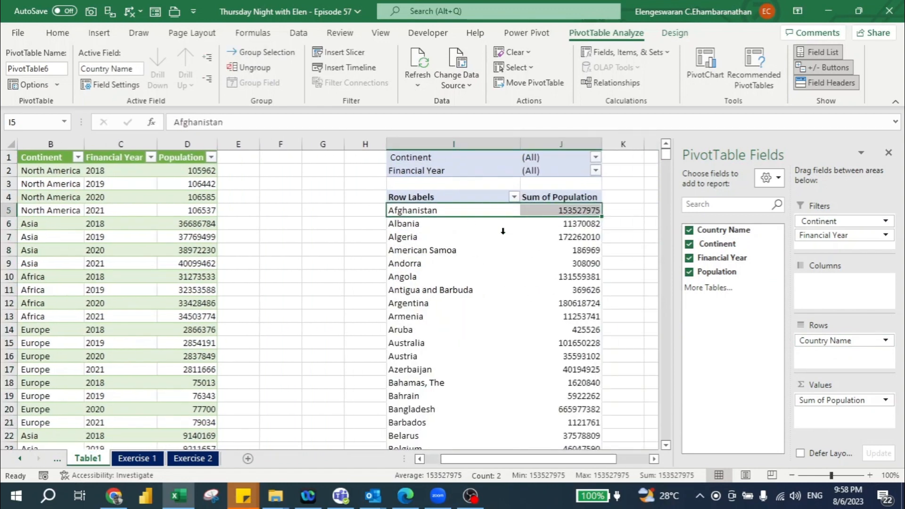
left_click(514, 197)
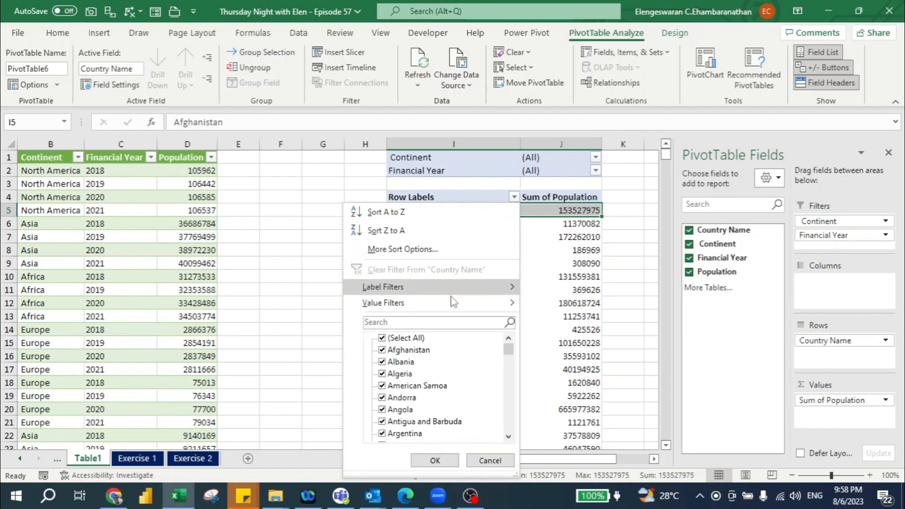
mouse_move(448, 302)
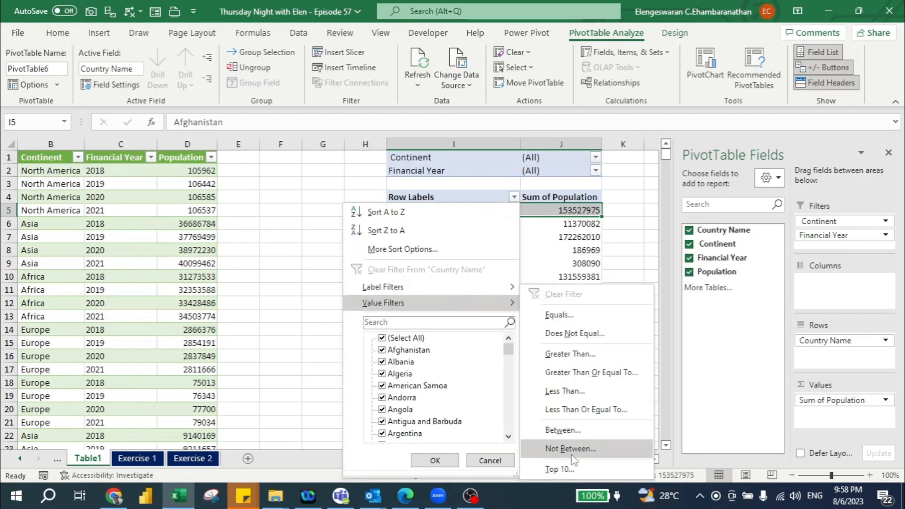
left_click(561, 468)
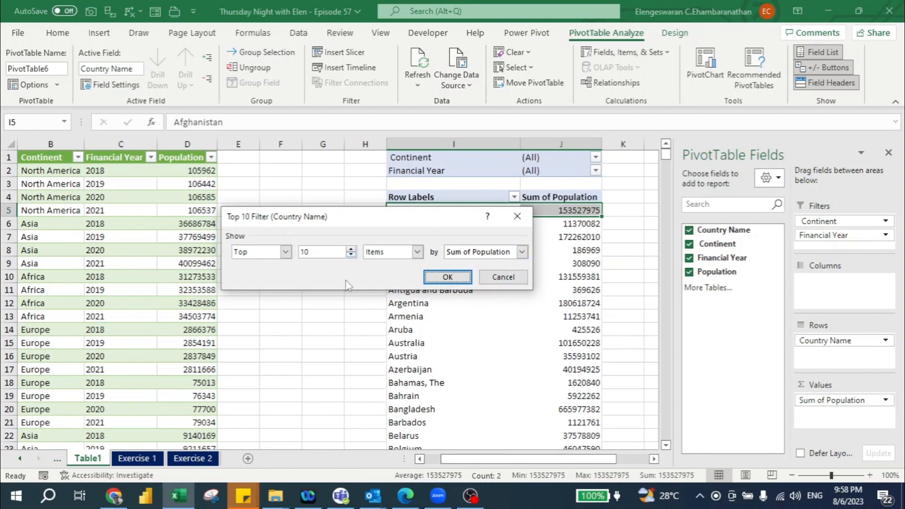
left_click(321, 253)
type("5")
left_click(438, 277)
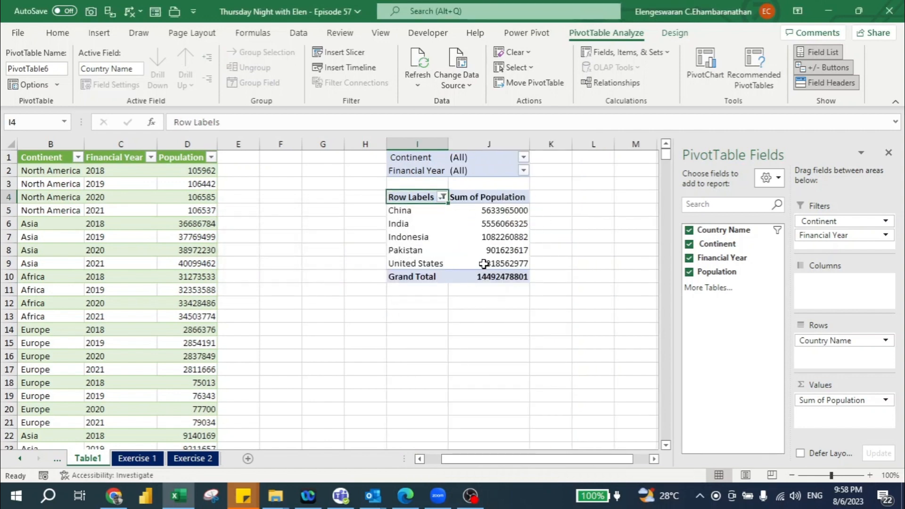
Format the PivotTable's population values, including the grand total, as Accounting with 0 decimal places and no symbol.
left_click(504, 210)
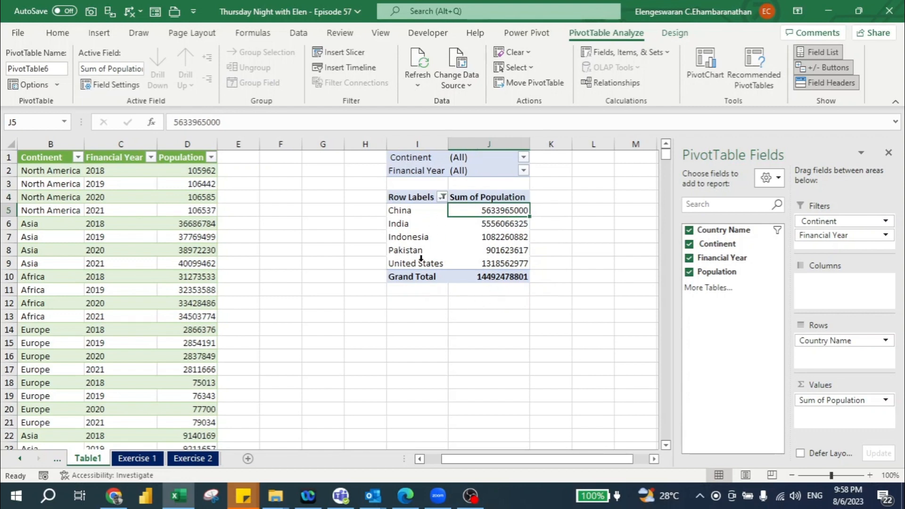
key("shift+Down")
key("shift+Down")
key("shift+Down")
key("shift+Down")
key("shift+Down")
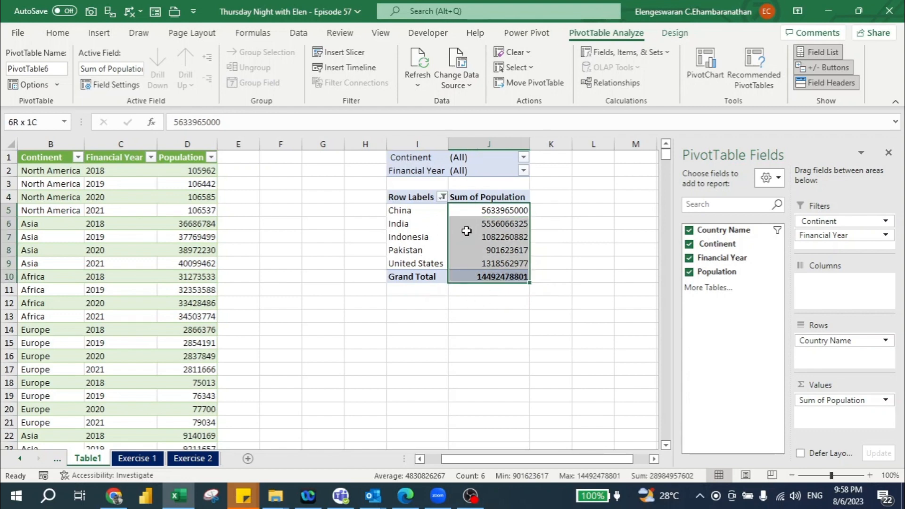
right_click(479, 209)
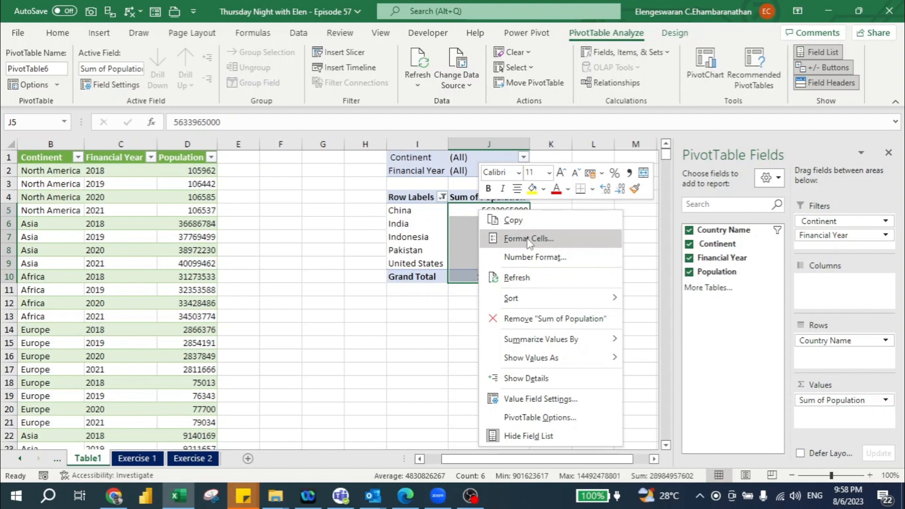
left_click(529, 238)
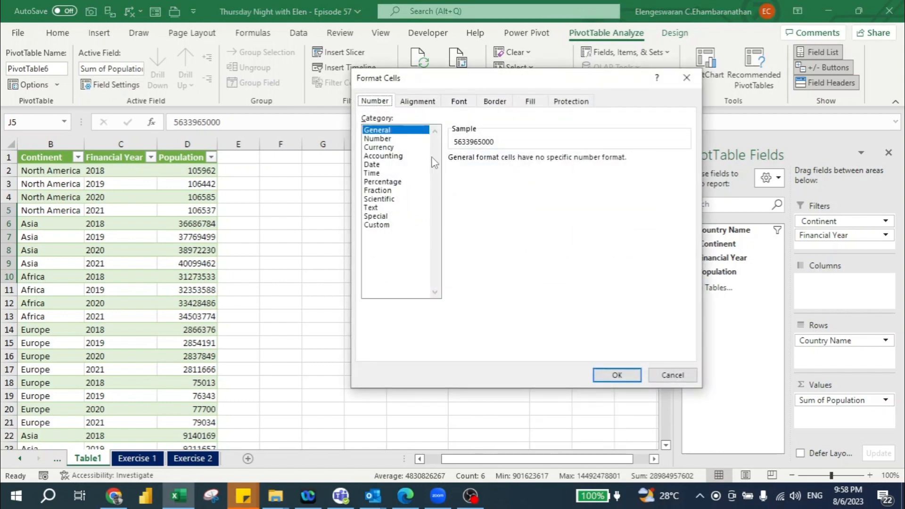
left_click(382, 156)
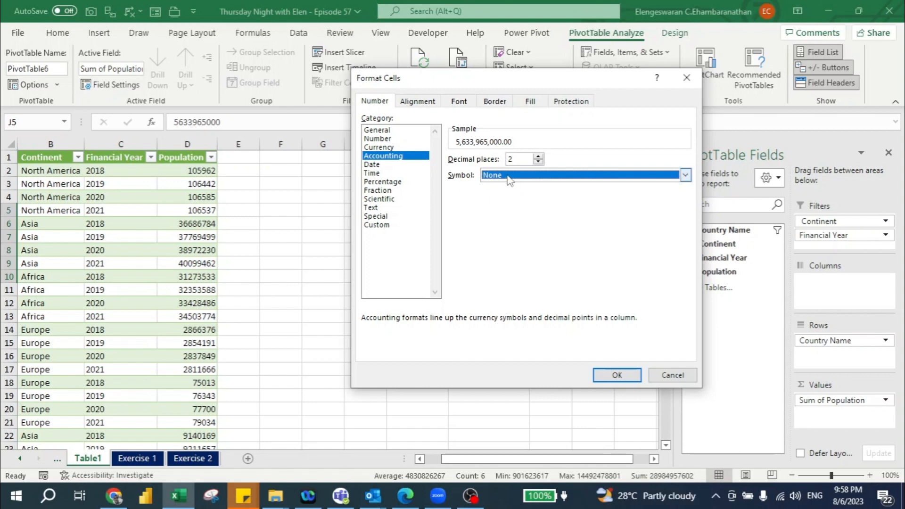
left_click(538, 162)
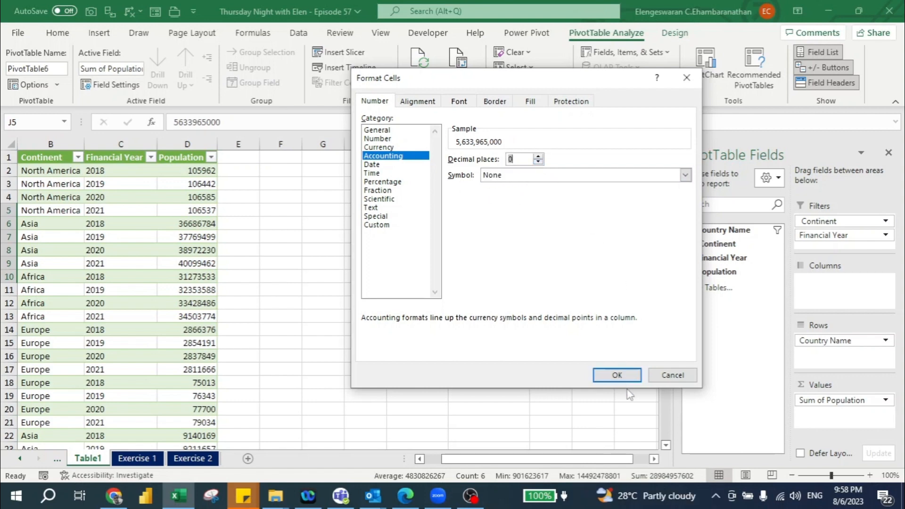
left_click(616, 376)
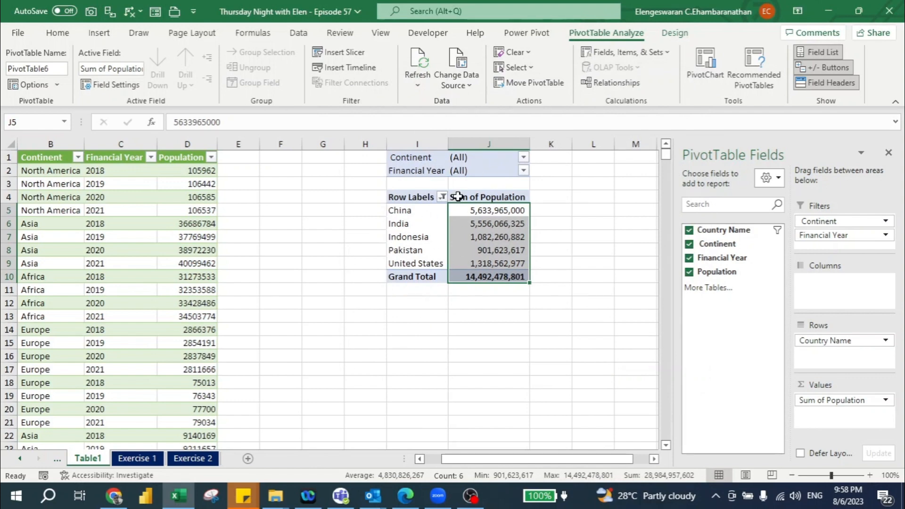
Sort the countries in the PivotTable by Sum of Population from largest to smallest.
left_click(486, 212)
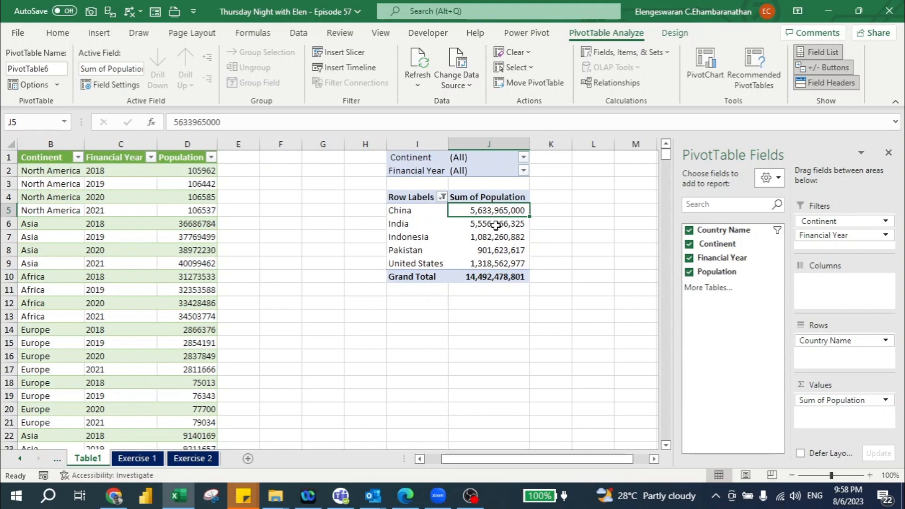
right_click(479, 212)
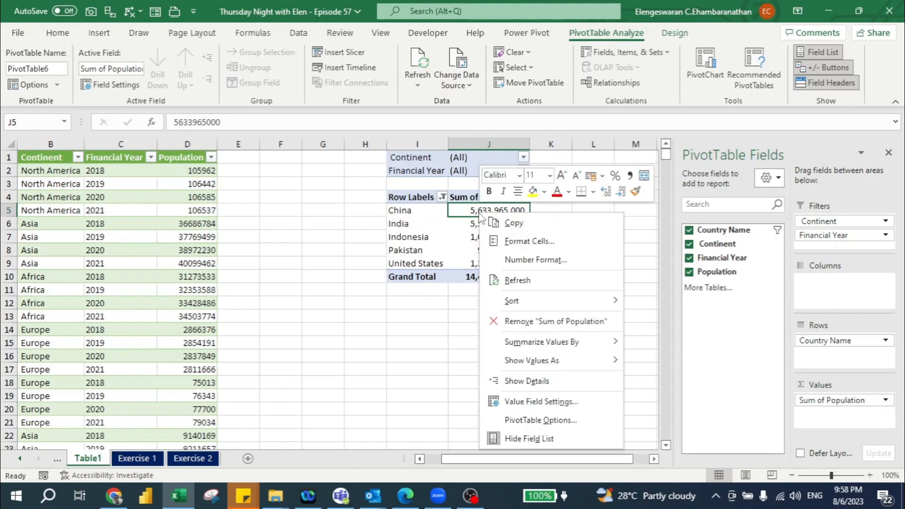
mouse_move(550, 304)
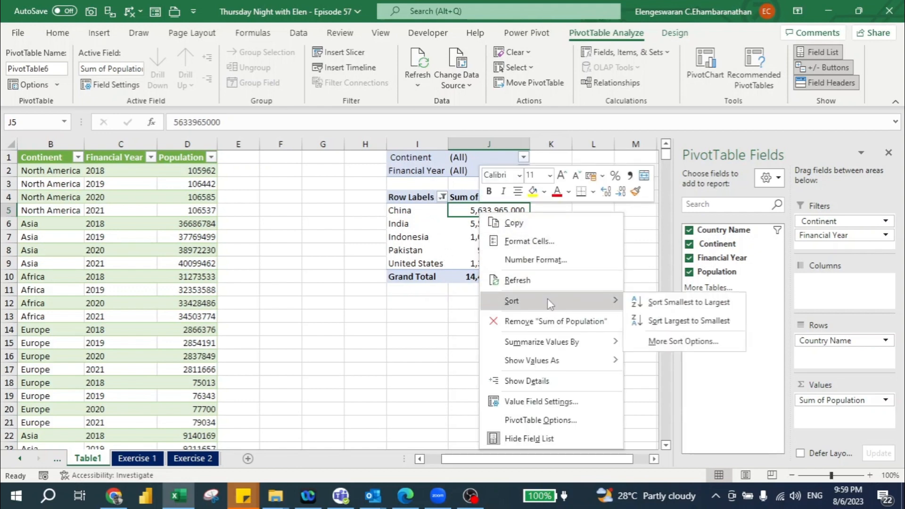
left_click(664, 321)
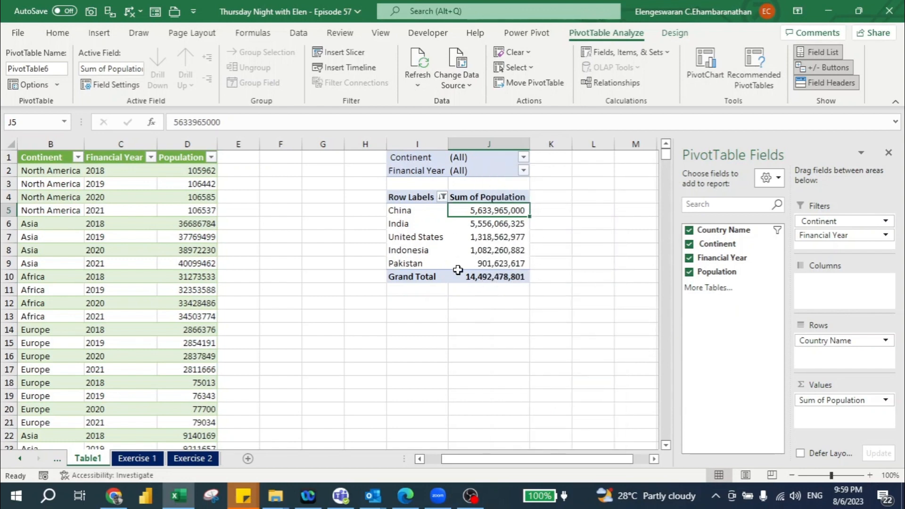
Insert slicers for Continent and Financial Year and place them side by side to the right of the PivotTable.
mouse_move(457, 269)
left_click(341, 56)
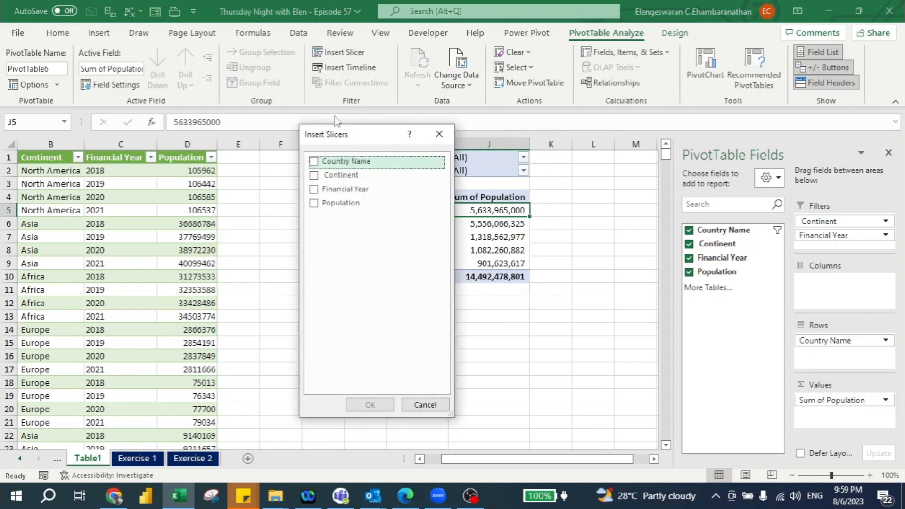
left_click(315, 176)
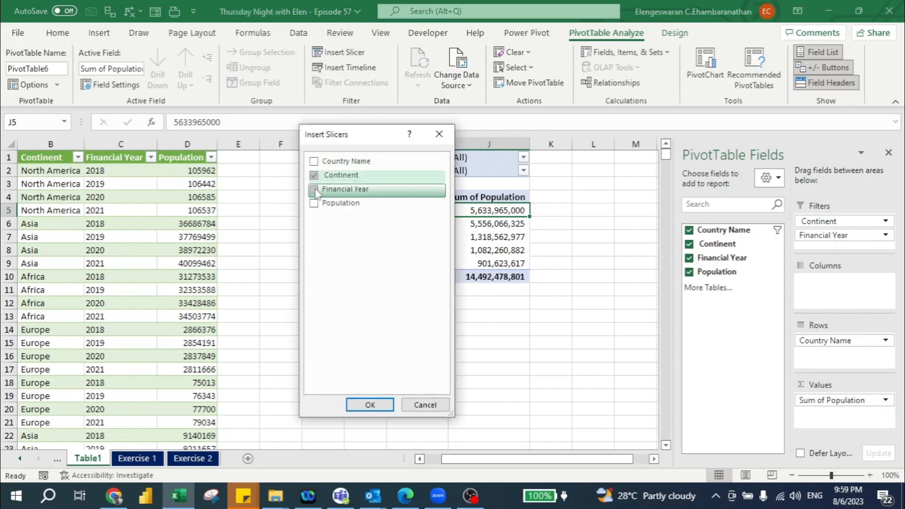
left_click(314, 191)
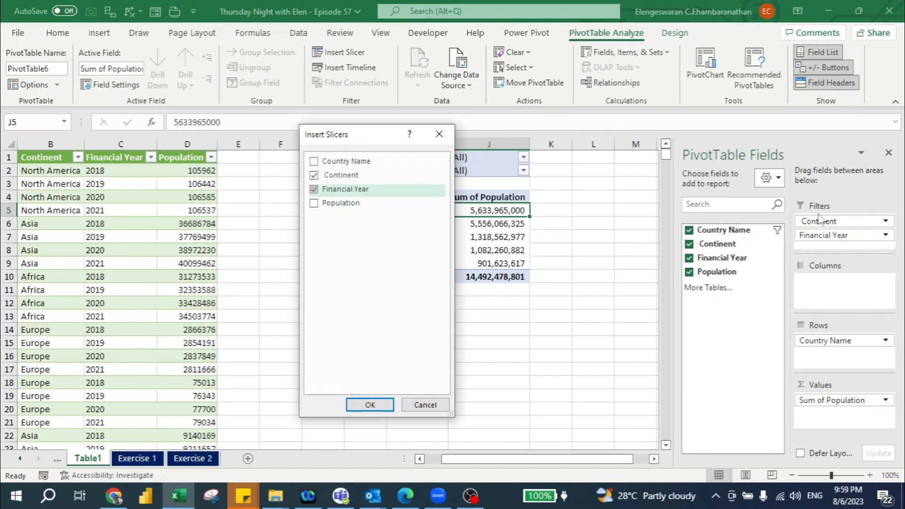
left_click(370, 405)
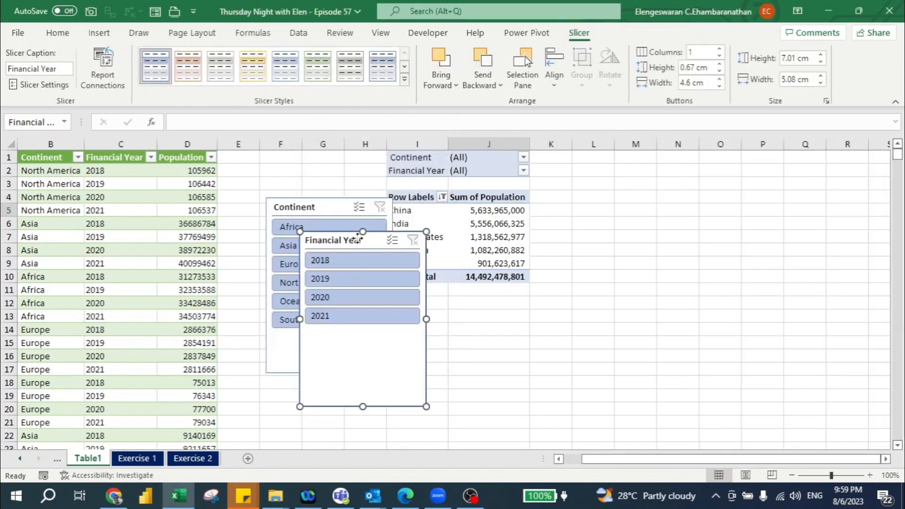
left_click_drag(369, 243, 641, 185)
left_click_drag(305, 212, 750, 188)
Use the slicers to filter the PivotTable to financial year 2019, switching the continent from Africa to Europe to Oceania.
left_click(744, 205)
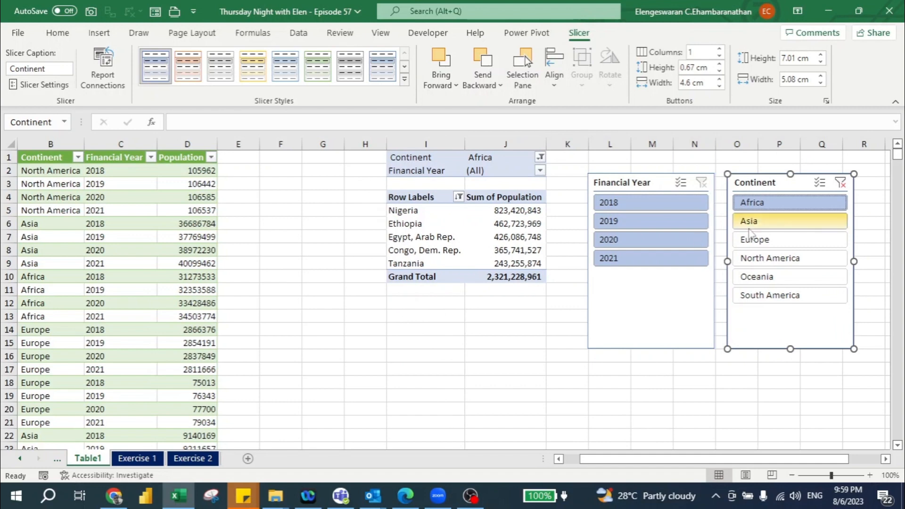
left_click(632, 228)
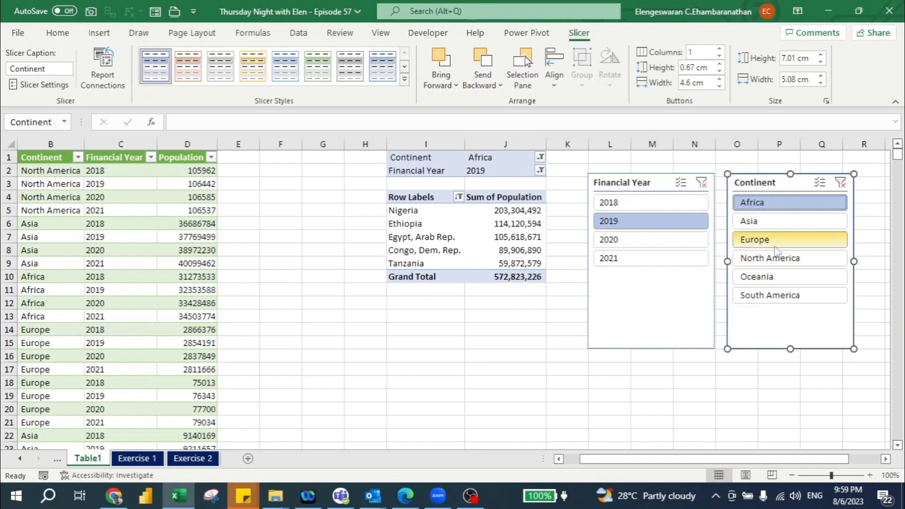
left_click(771, 243)
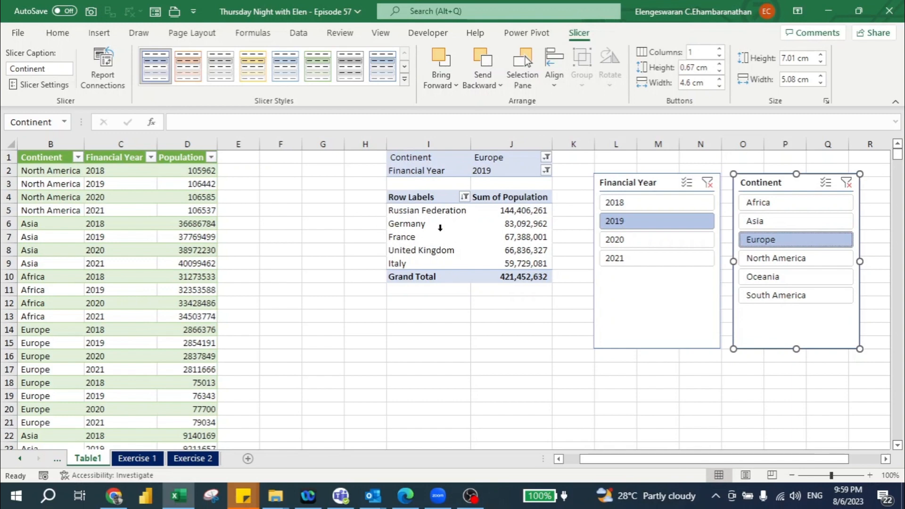
left_click(781, 282)
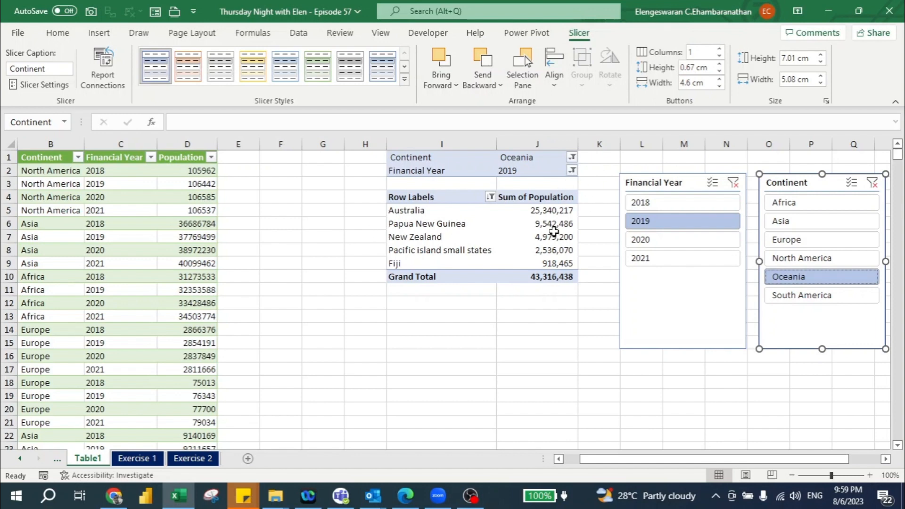
Insert a Clustered Bar PivotChart from the PivotTable and hide all field buttons on the chart.
left_click(534, 210)
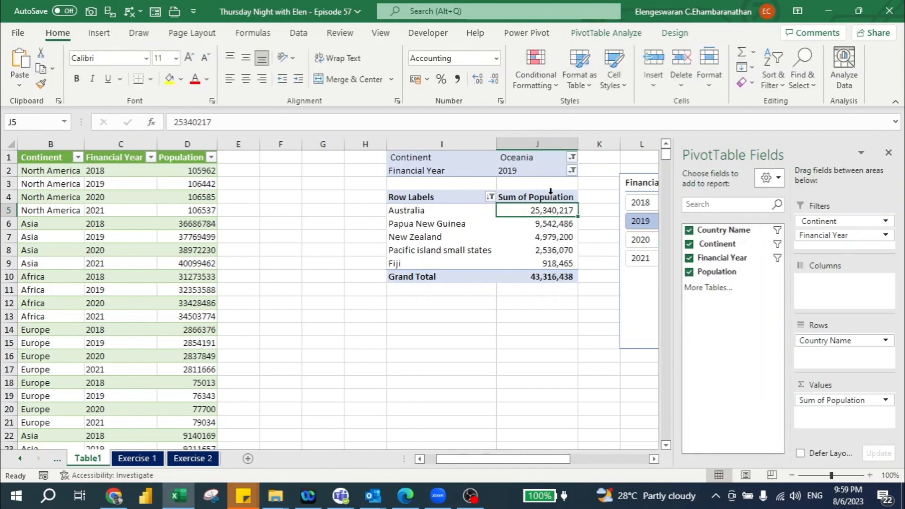
left_click(591, 36)
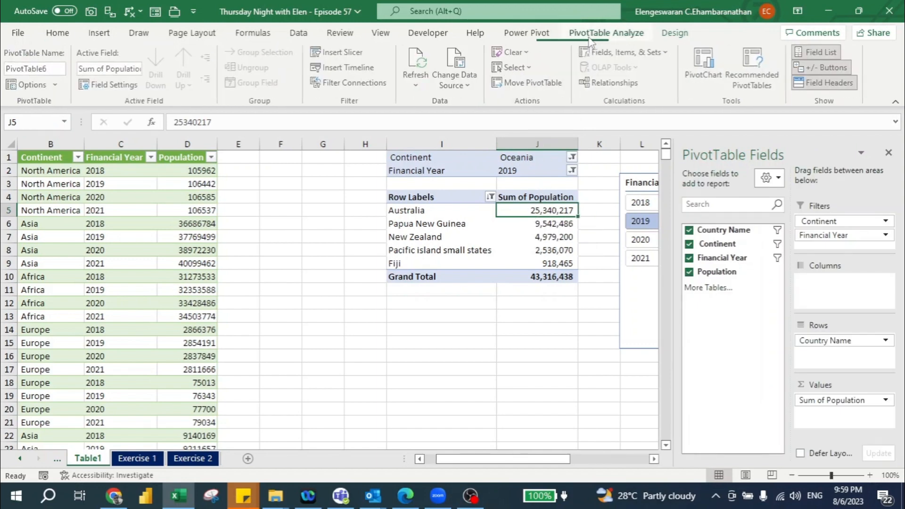
left_click(709, 65)
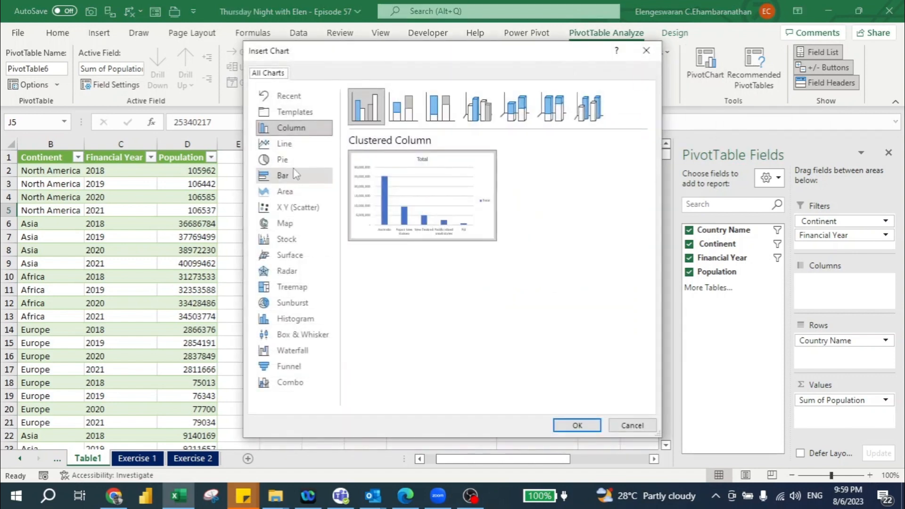
left_click(295, 174)
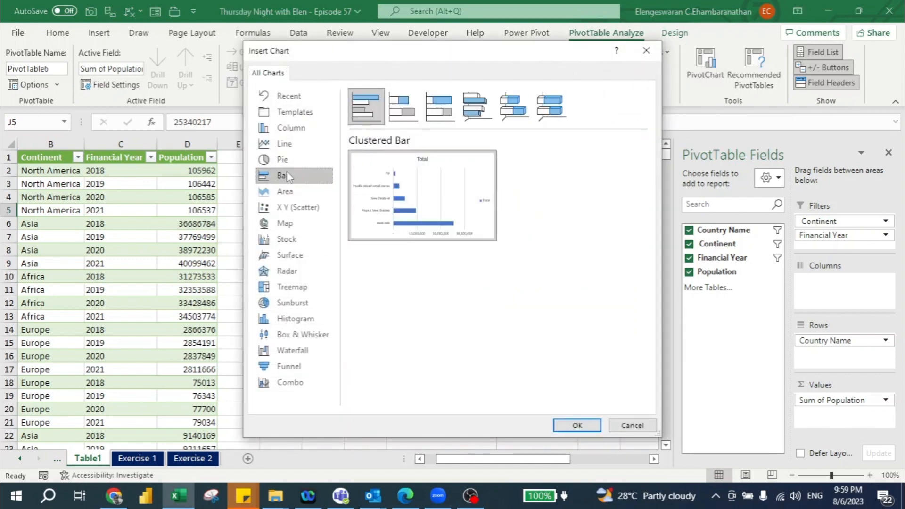
left_click(577, 426)
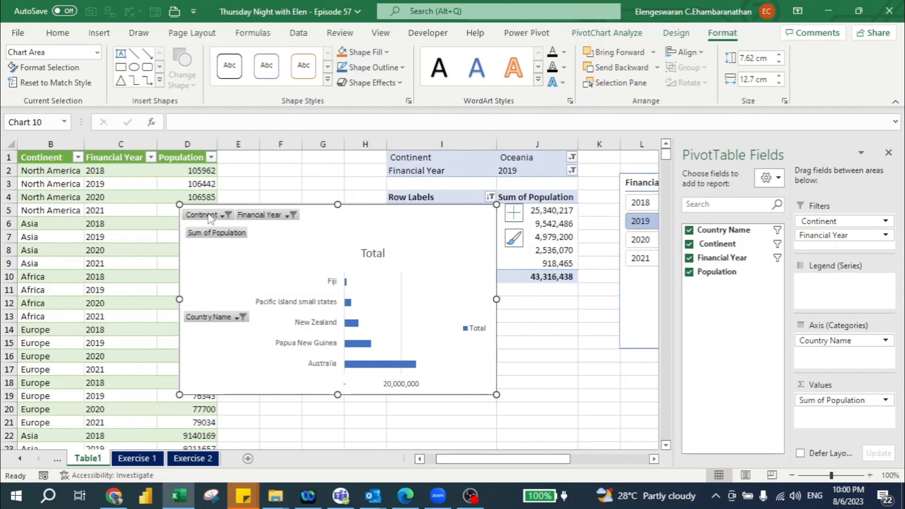
right_click(201, 217)
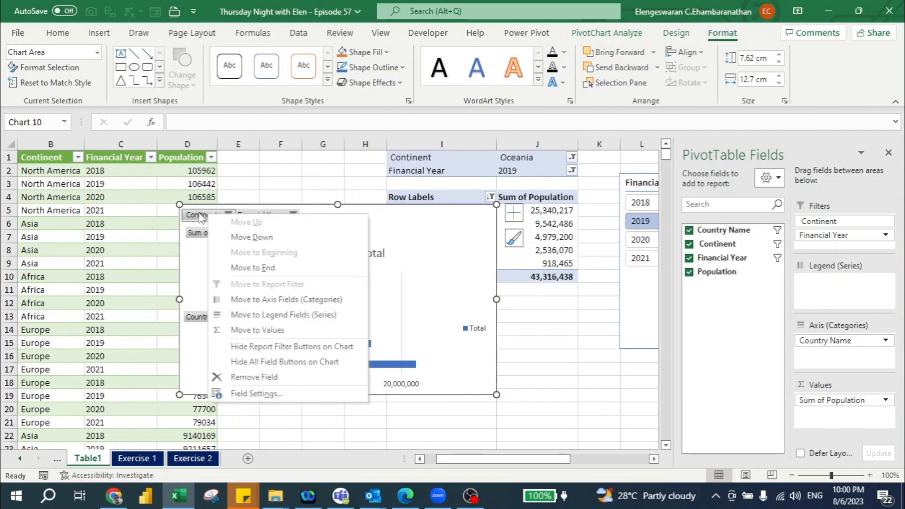
left_click(276, 364)
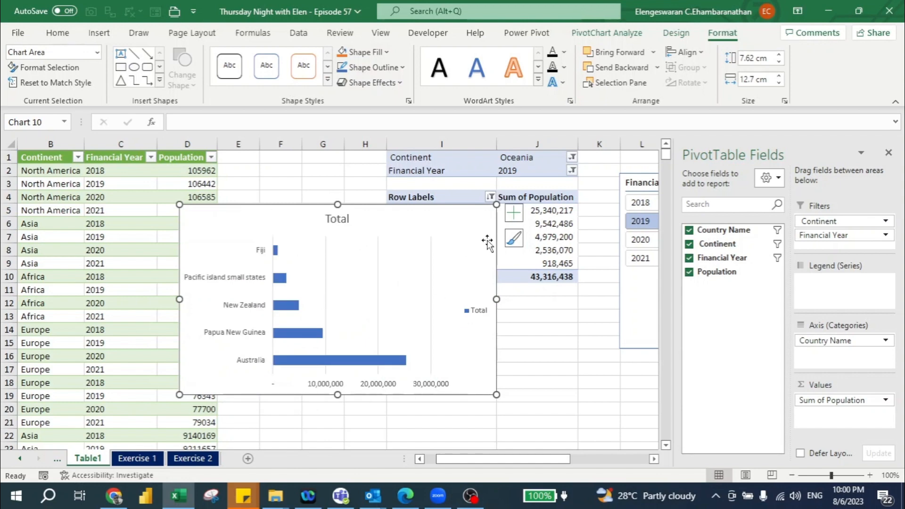
Format the chart's vertical category axis to show the categories in reverse order.
left_click(234, 310)
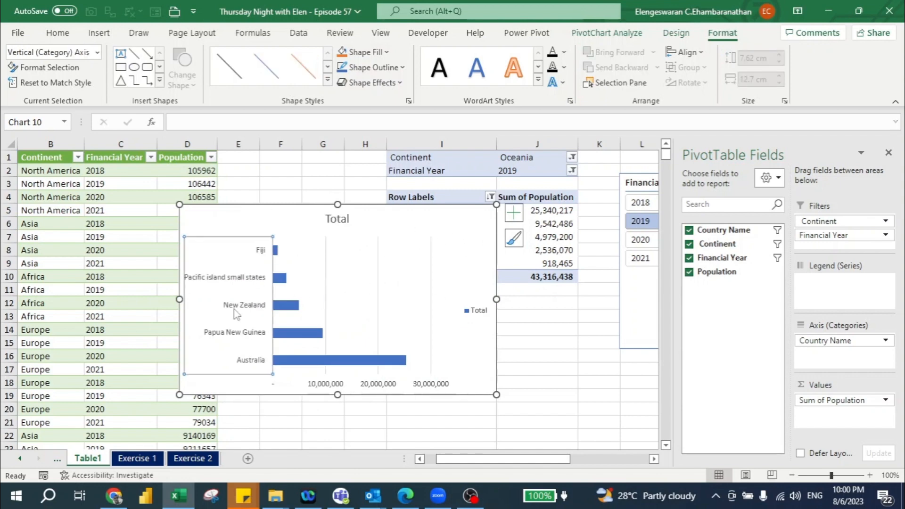
right_click(235, 311)
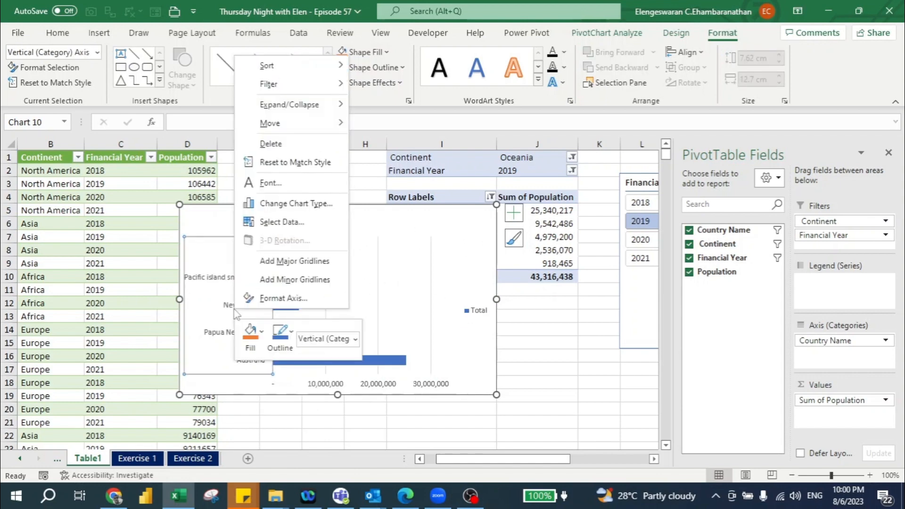
left_click(278, 297)
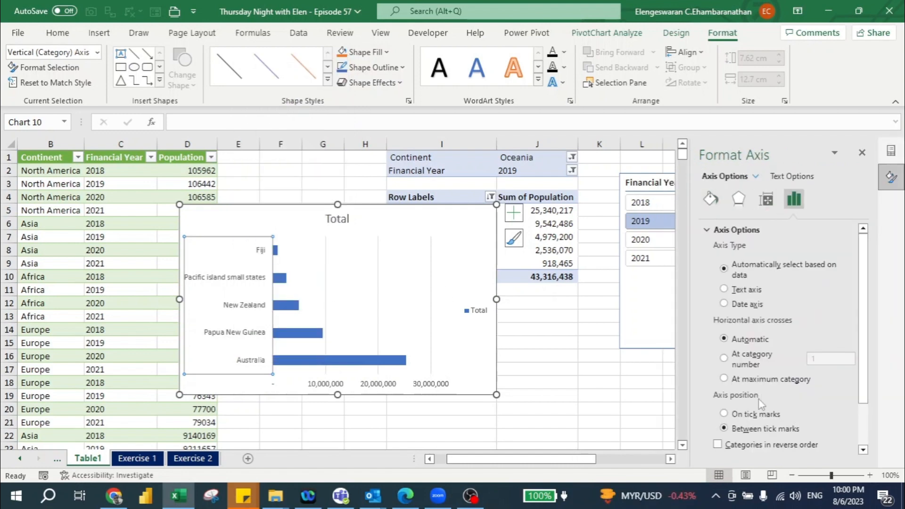
left_click(717, 444)
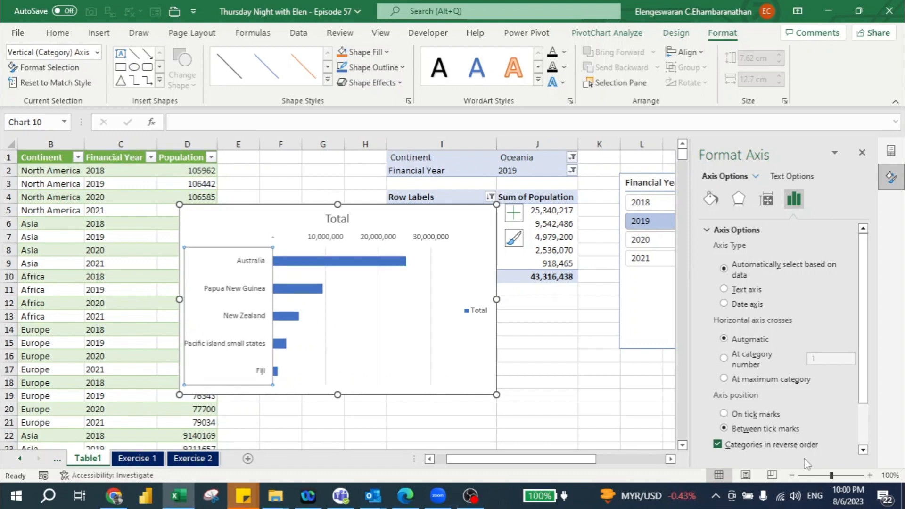
Delete the horizontal value axis and the Total title from the PivotChart.
left_click(426, 240)
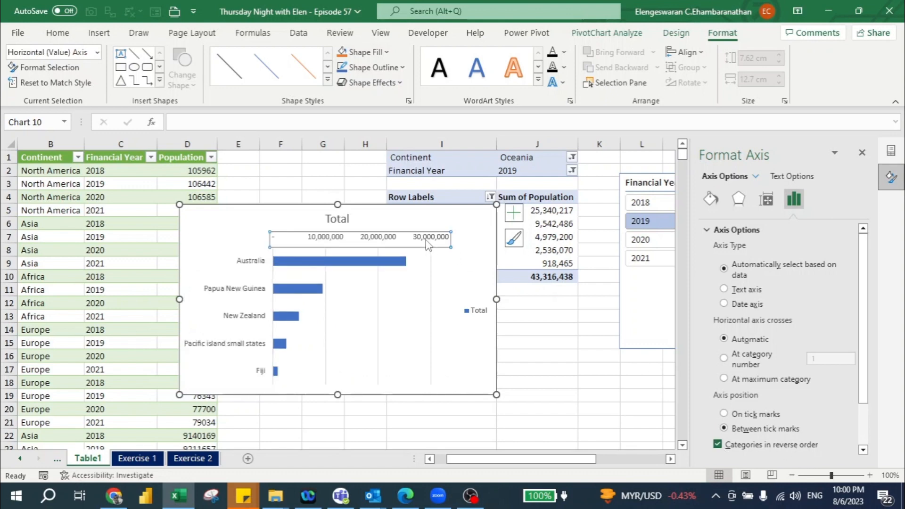
key("Delete")
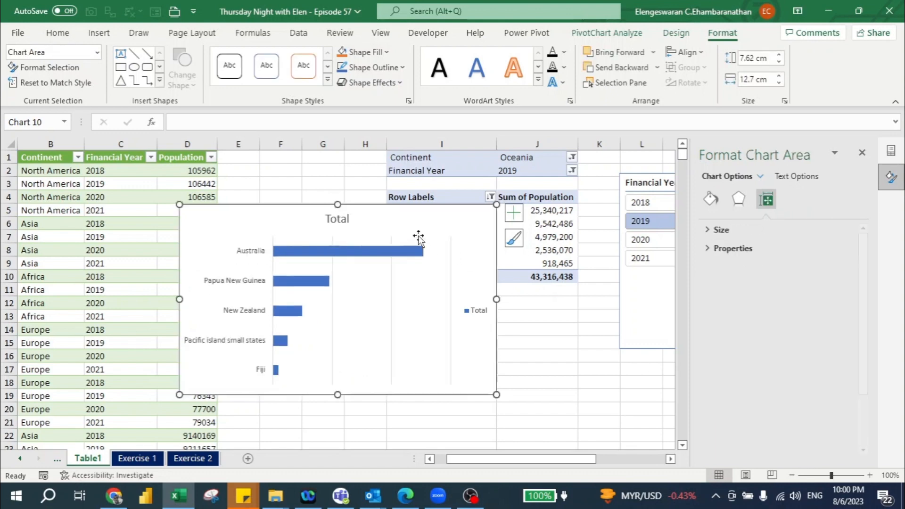
left_click(336, 218)
key("Delete")
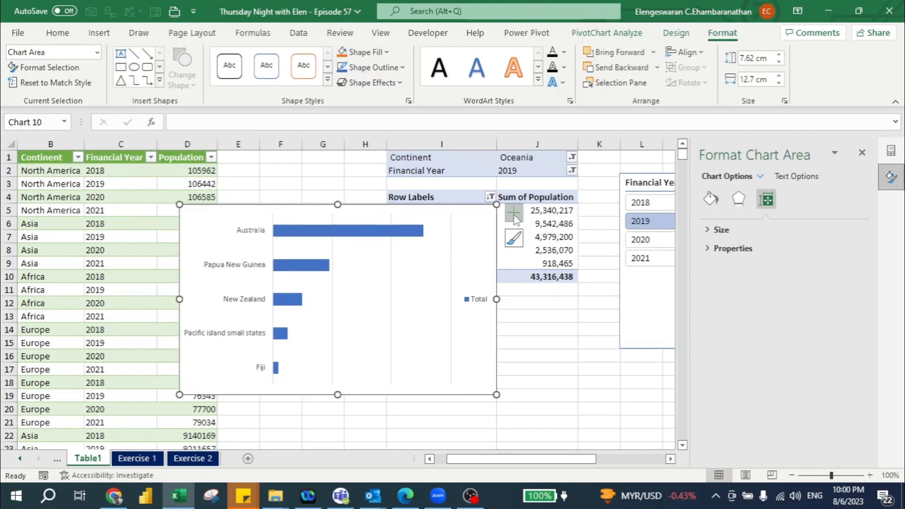
Remove the gridlines and legend from the PivotChart and add data labels to its bars.
left_click(514, 214)
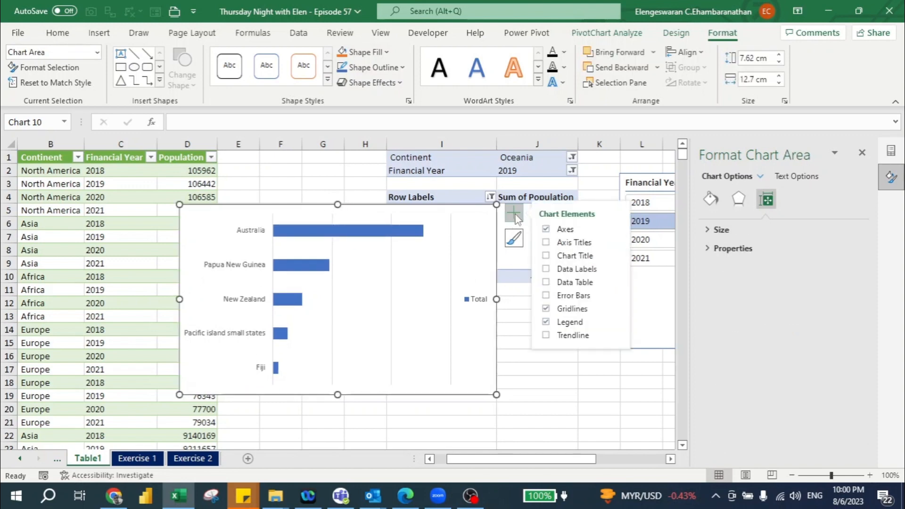
left_click(548, 309)
left_click(546, 322)
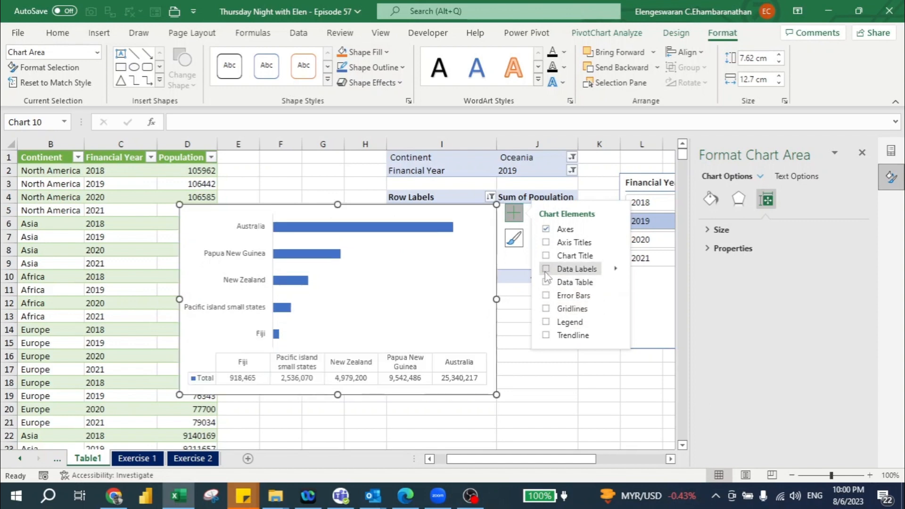
left_click(546, 269)
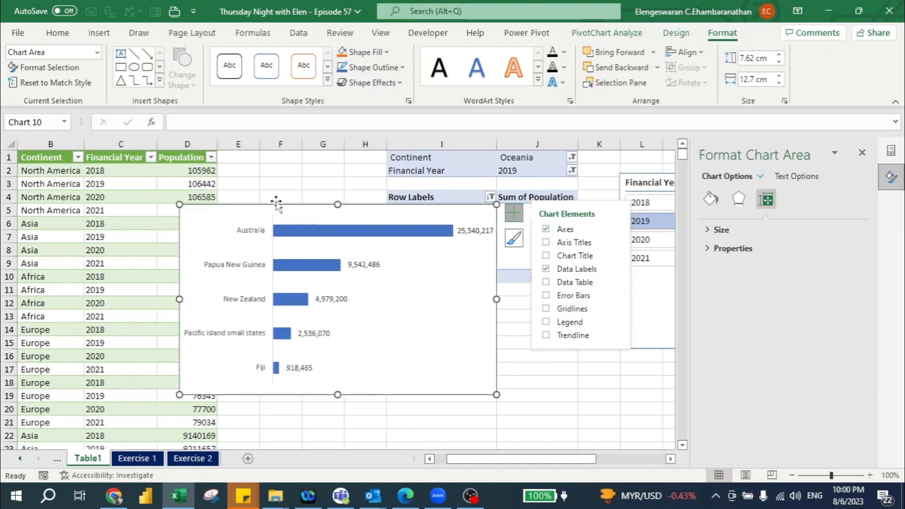
left_click(590, 384)
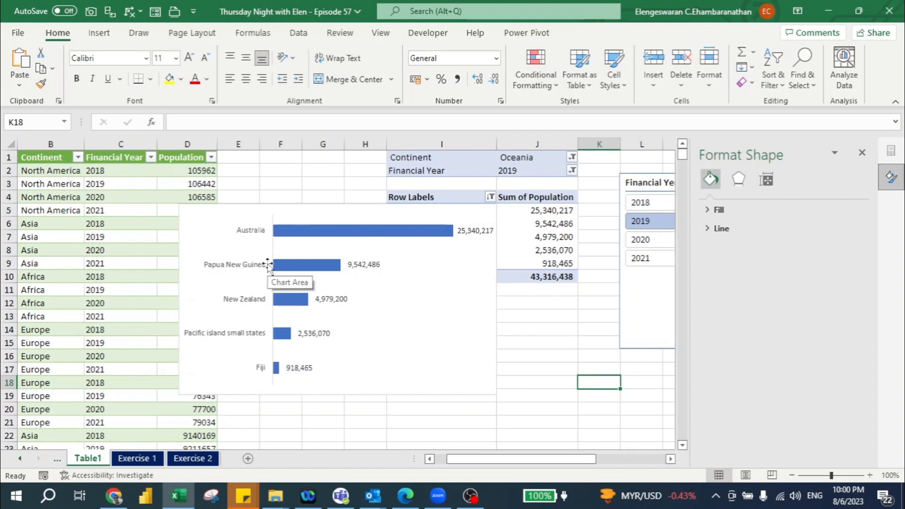
Add a new worksheet, close the formatting pane, and merge and center cells A1:T3 on the new sheet.
key("shift+F11")
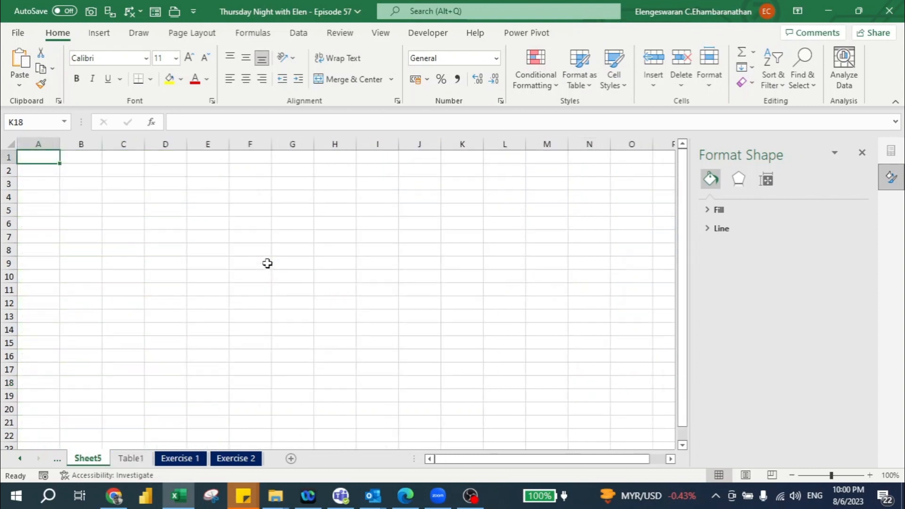
left_click(862, 154)
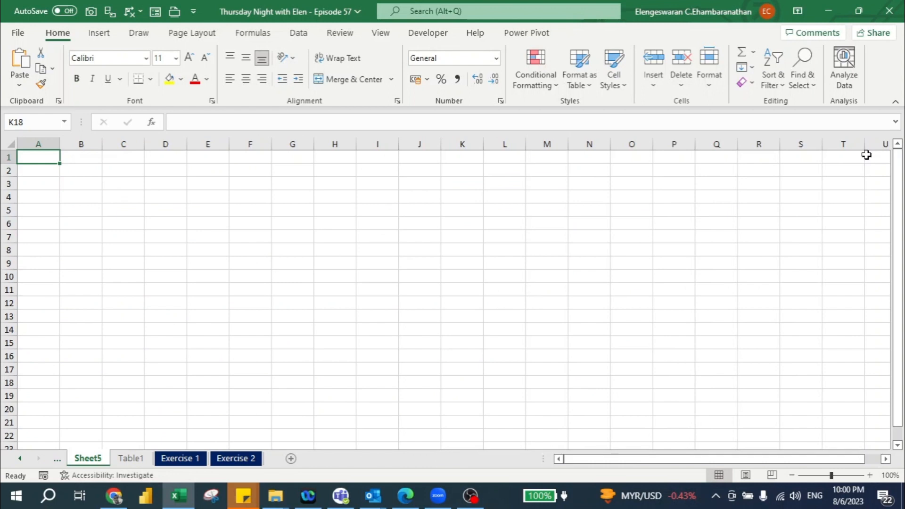
key("F5")
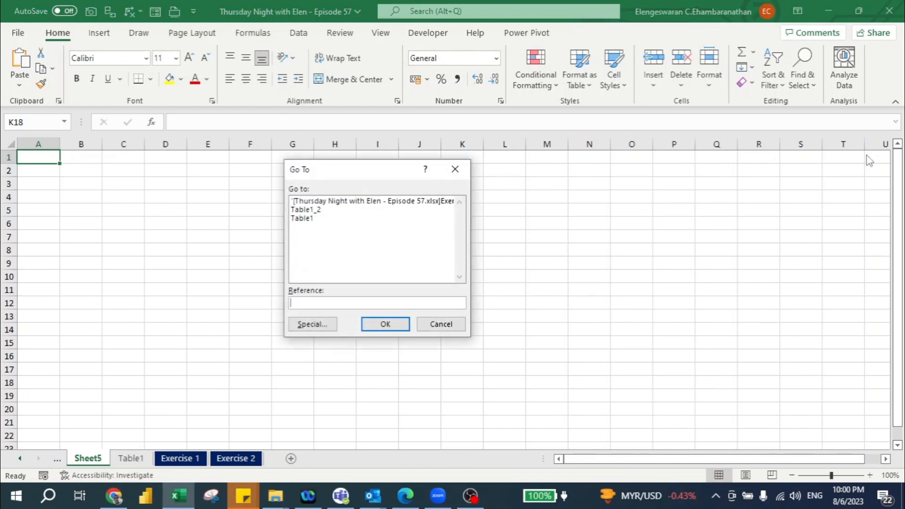
type("t1")
key("Return")
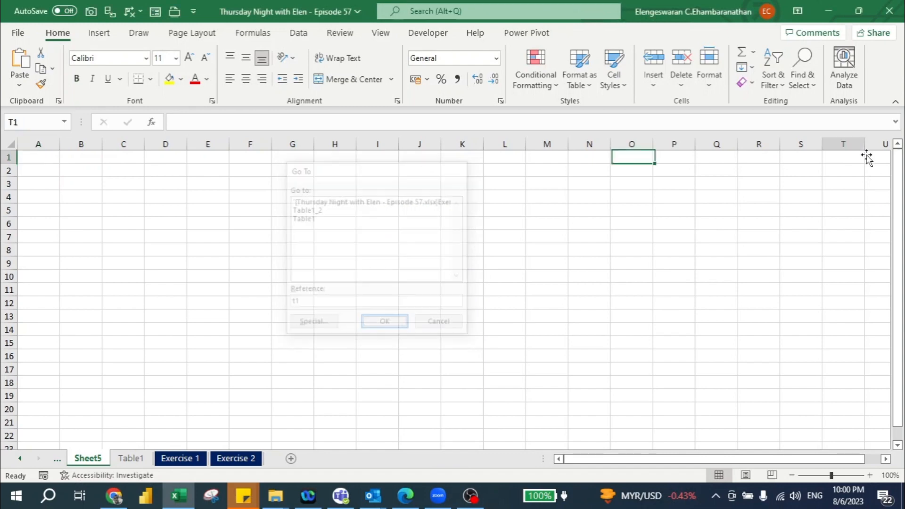
key("shift+Down")
key("shift+Down")
key("shift+Home")
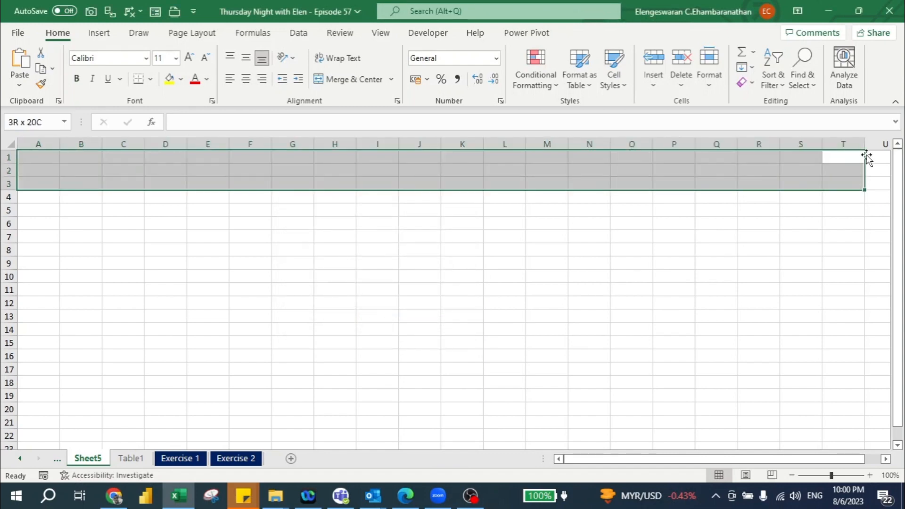
left_click(353, 79)
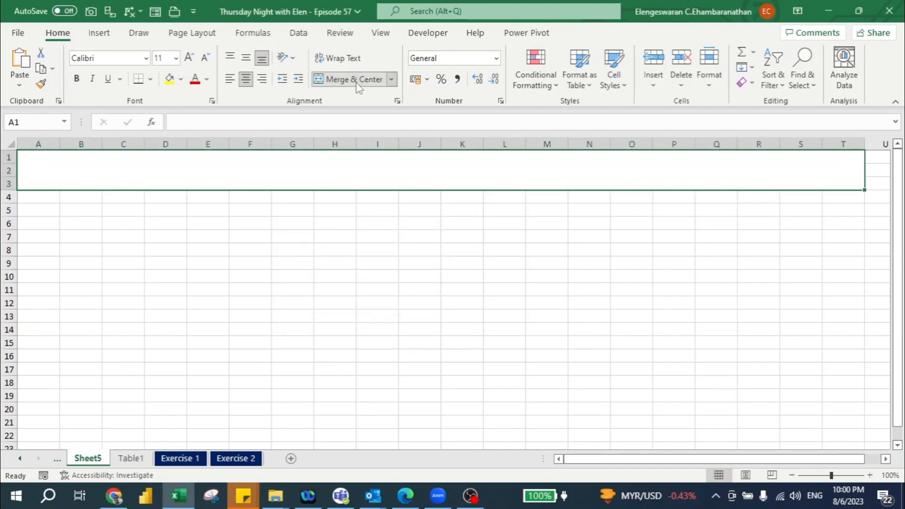
Enter the formula ="Total Population in " in the merged heading cell.
type("=")
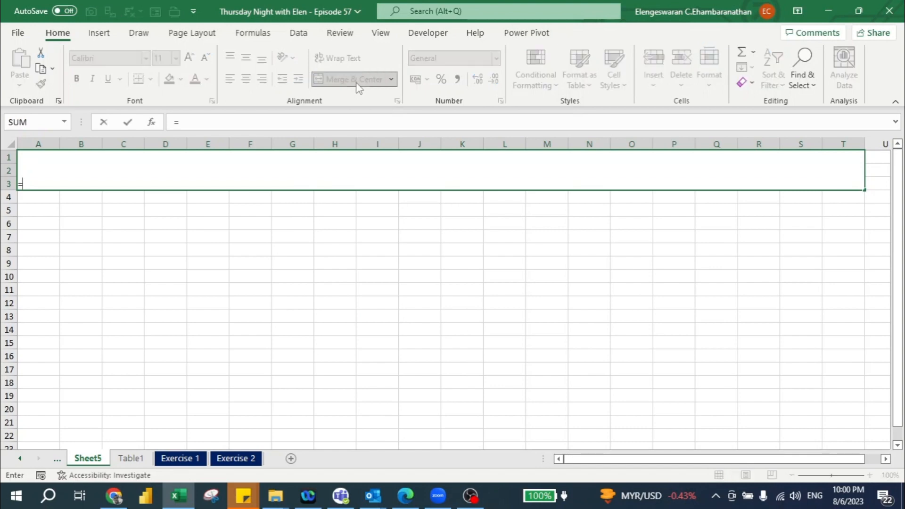
type("\"Total Po")
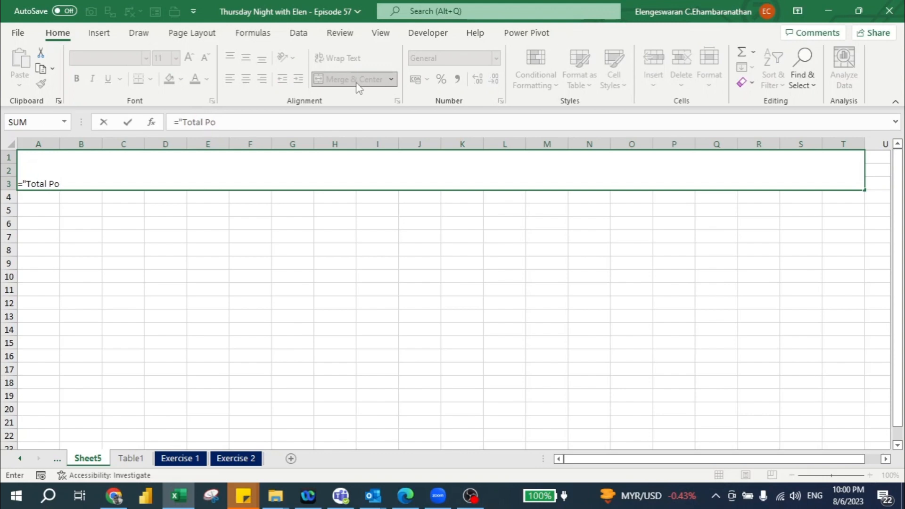
type("pulation")
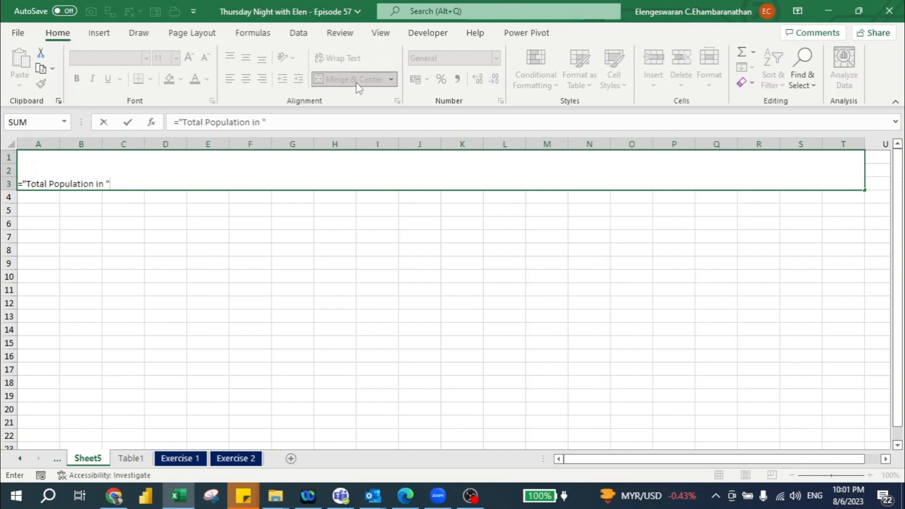
type(" in \"")
key("Return")
key("Up")
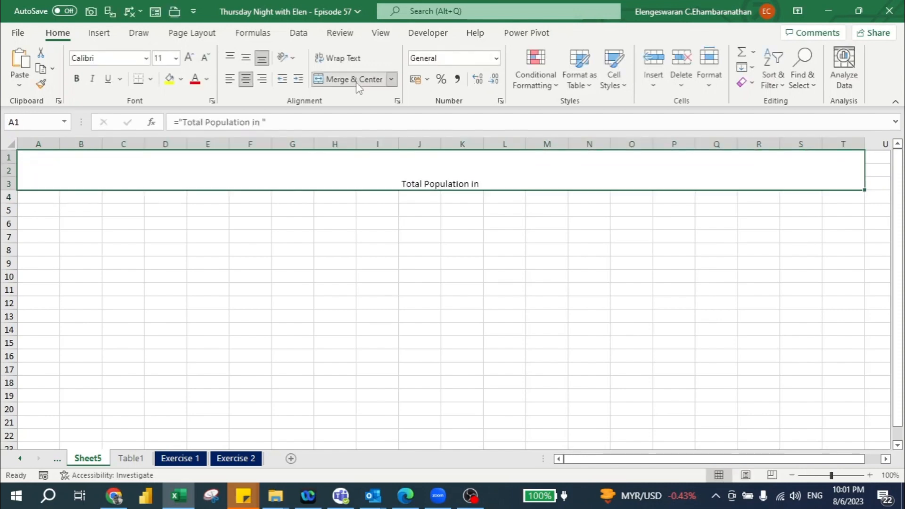
Middle-align the heading vertically and set its font size to 40.
left_click(247, 61)
left_click(163, 58)
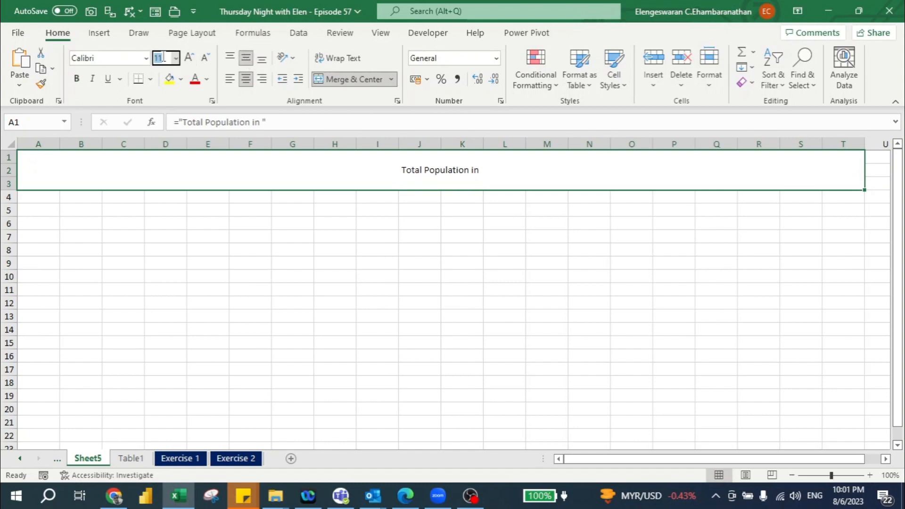
key("Return")
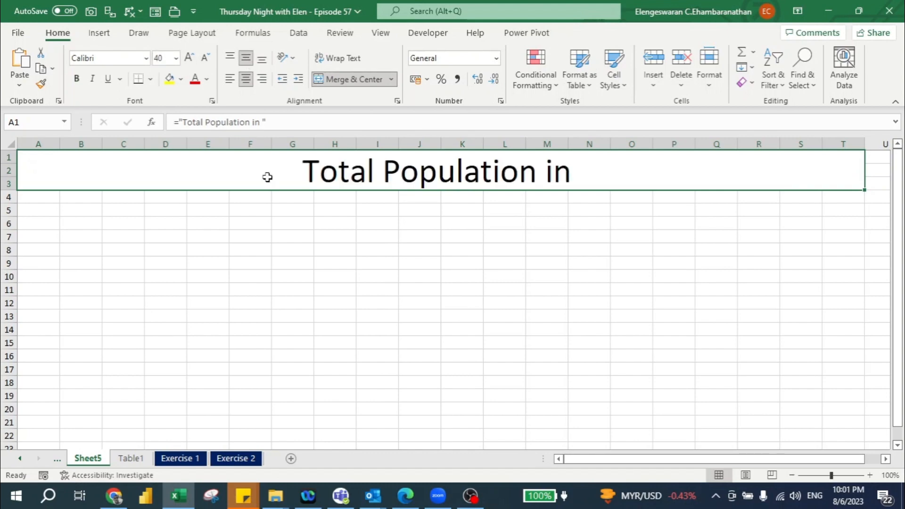
Cut the PivotChart and the Financial Year and Continent slicers from Table1 and paste them below the heading on Sheet5.
left_click(131, 459)
left_click(461, 212)
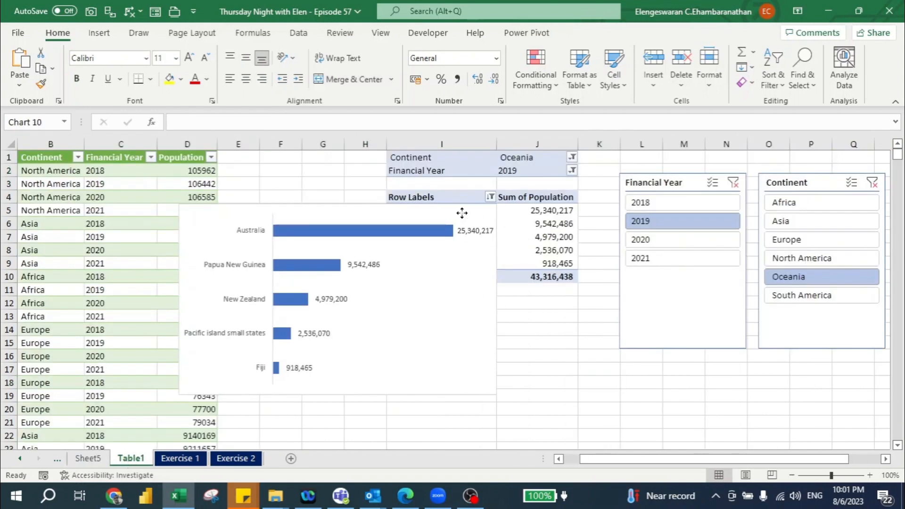
left_click(632, 185, "ctrl")
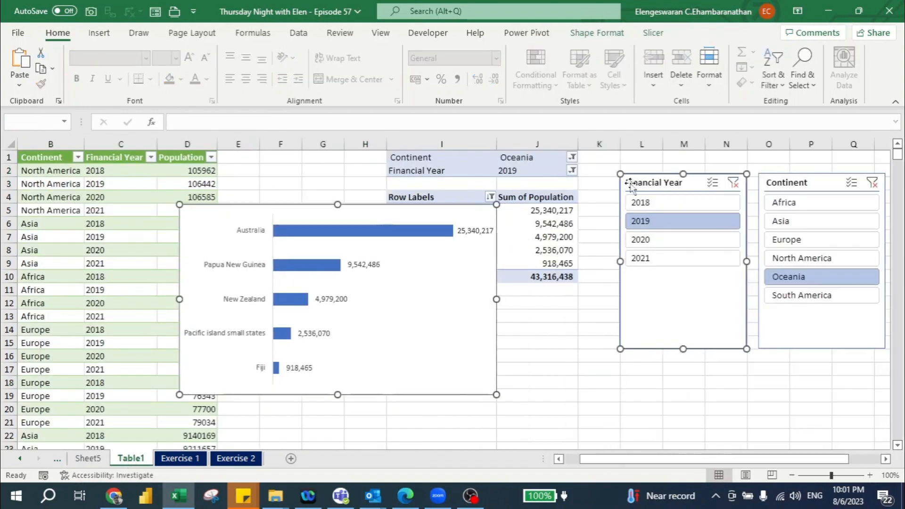
left_click(785, 179, "ctrl")
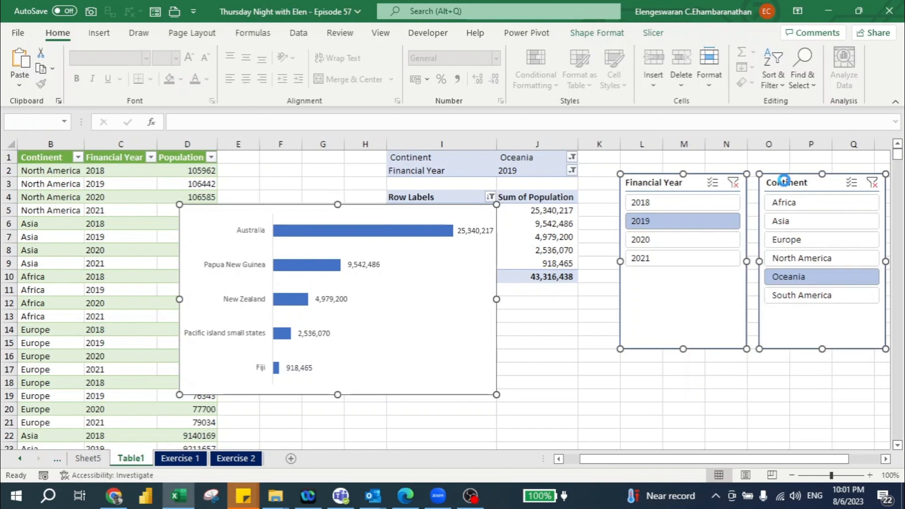
key("Delete")
left_click(88, 458)
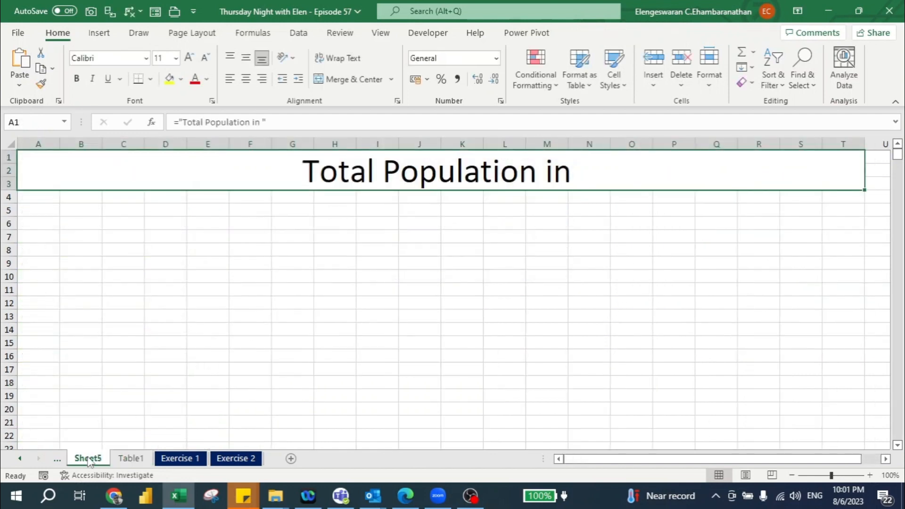
left_click(278, 220)
key("ctrl+v")
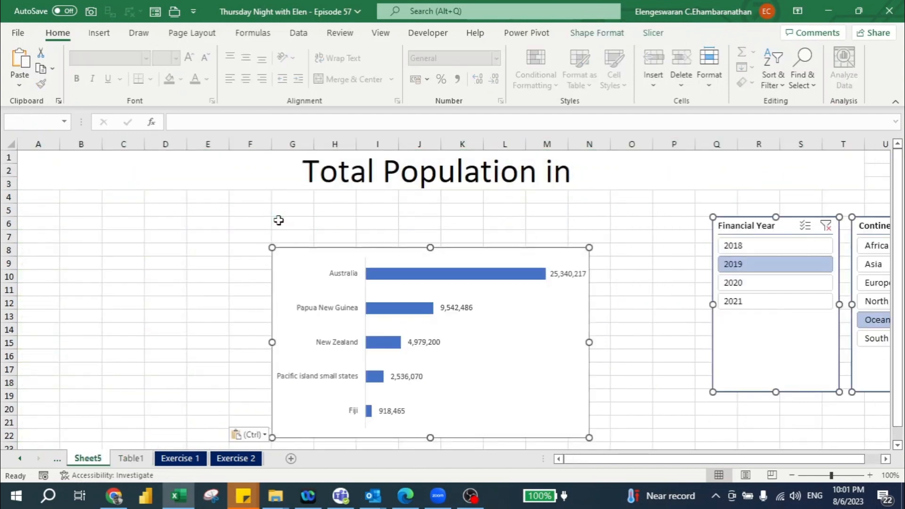
Move the Financial Year slicer to columns A–C below the heading and place the Continent slicer beside it.
left_click(648, 209)
left_click_drag(757, 219, 57, 200)
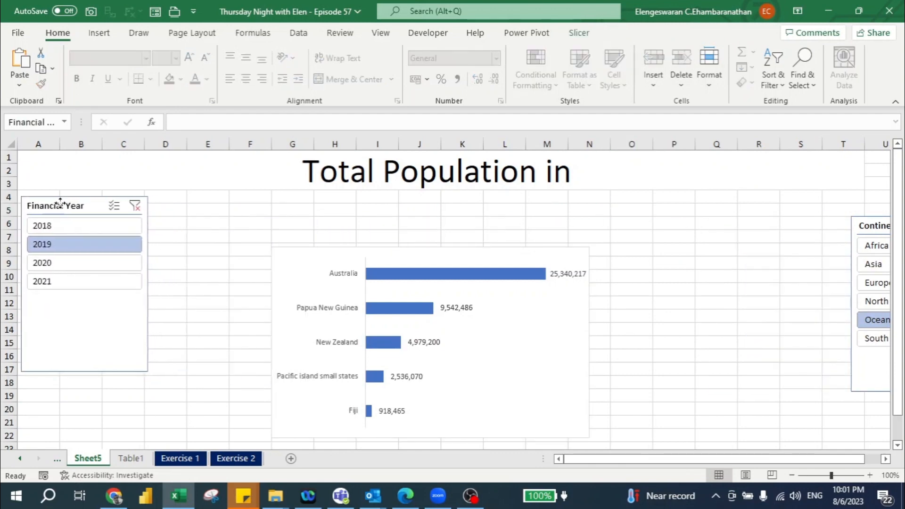
left_click_drag(881, 227, 194, 202)
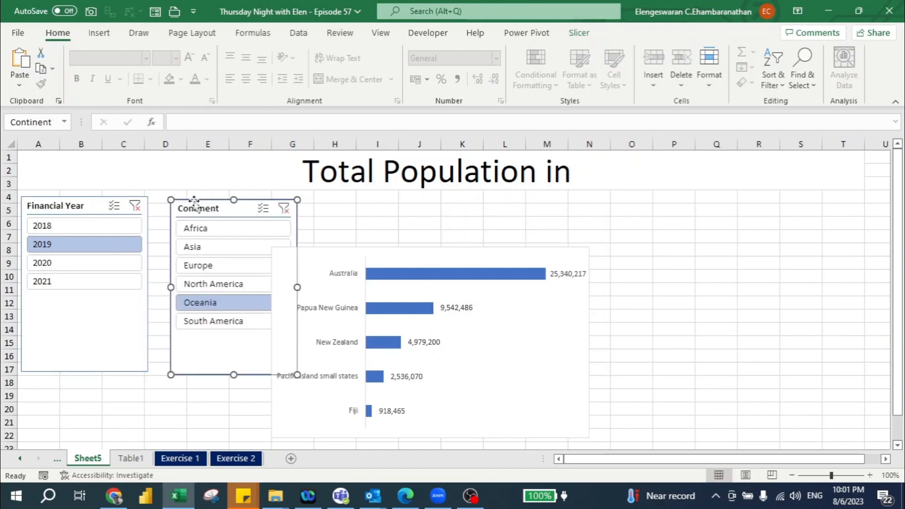
Move the PivotChart beside the Continent slicer, close the field list, and widen the chart to the end of column T.
left_click(339, 247)
left_click_drag(337, 246, 380, 200)
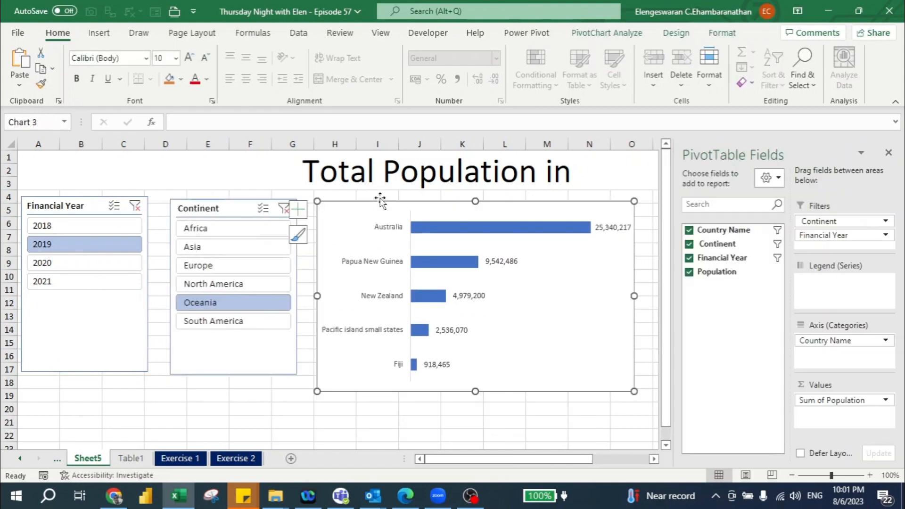
left_click(888, 152)
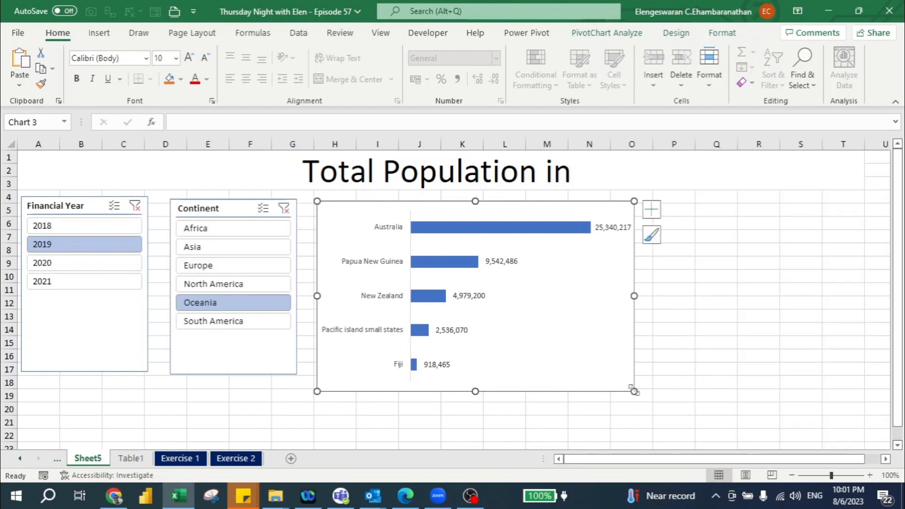
left_click_drag(634, 390, 858, 386)
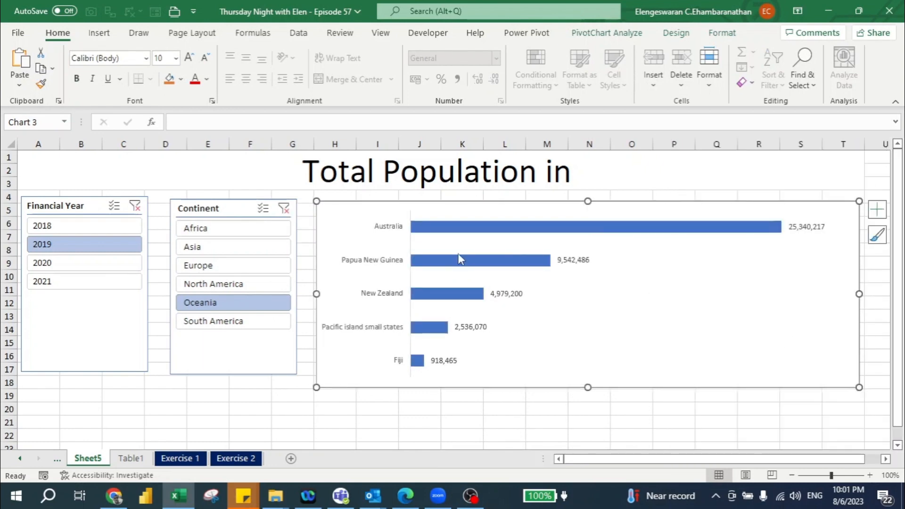
Clear the Continent slicer filter to include all continents and return to the Table1 sheet.
left_click(283, 209)
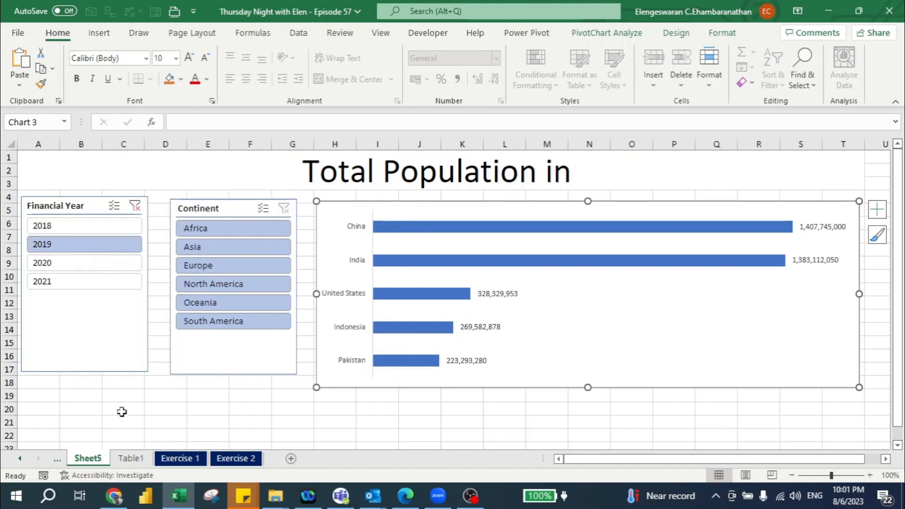
left_click(130, 458)
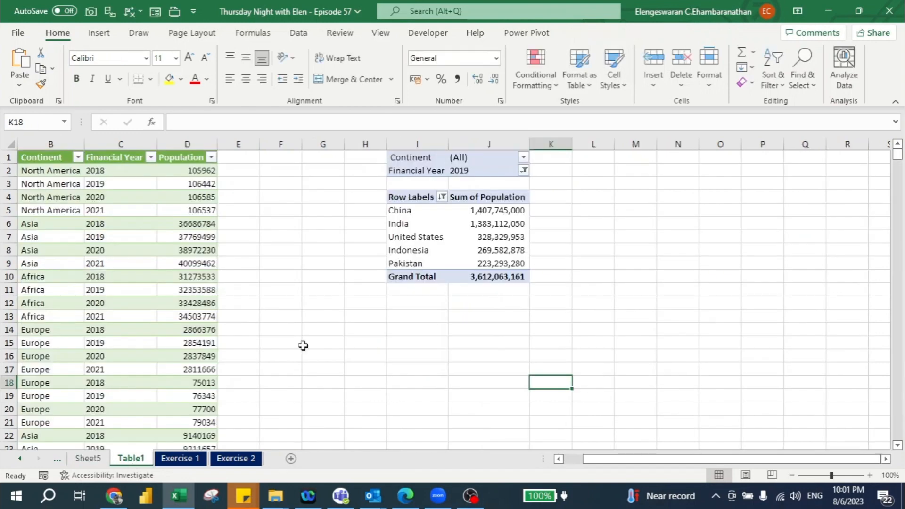
Copy the Continent filter value in J1 of the PivotTable and paste it as values into L1.
left_click(478, 161)
key("ctrl+c")
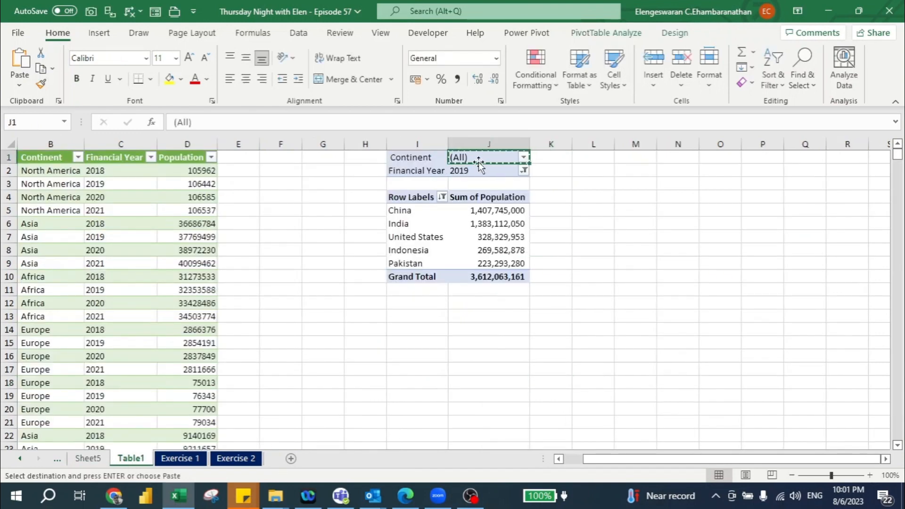
key("Right")
key("Right")
key("ctrl+alt+v")
key("v")
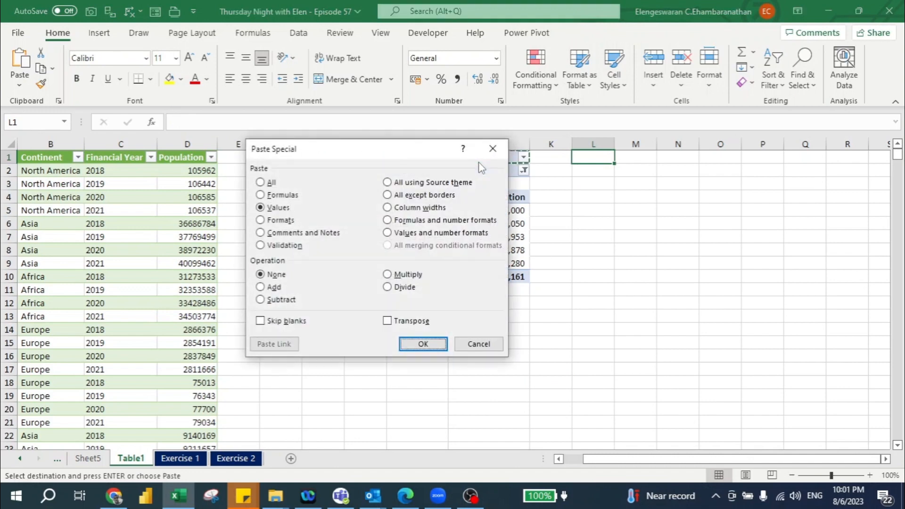
key("Return")
Enter =IF(J1=L1," the World",J1) in M1 to produce the location text for the heading.
key("Right")
type("=")
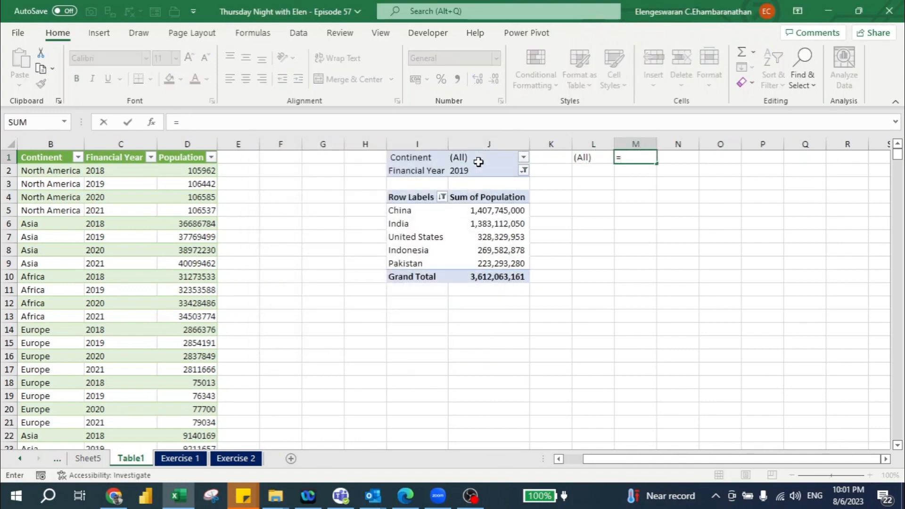
type("if(")
key("Left")
key("Left")
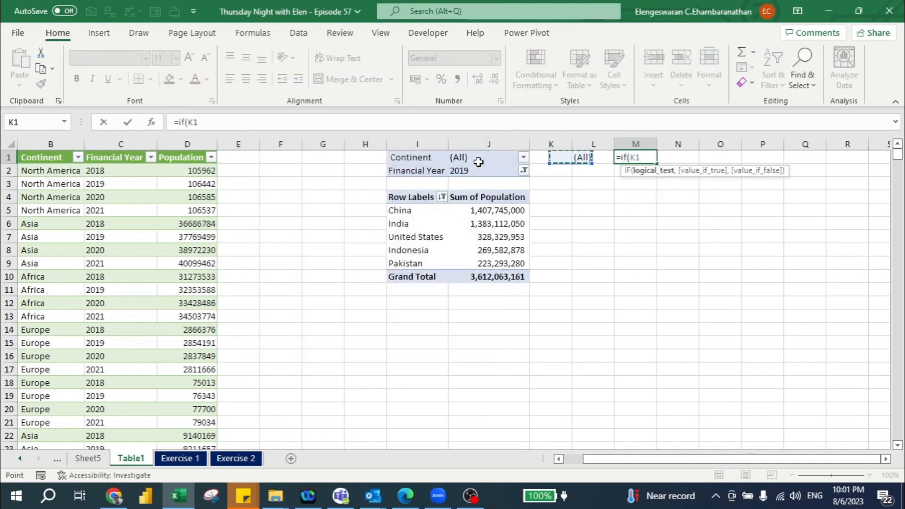
key("Left")
type("=")
key("Left")
type(",")
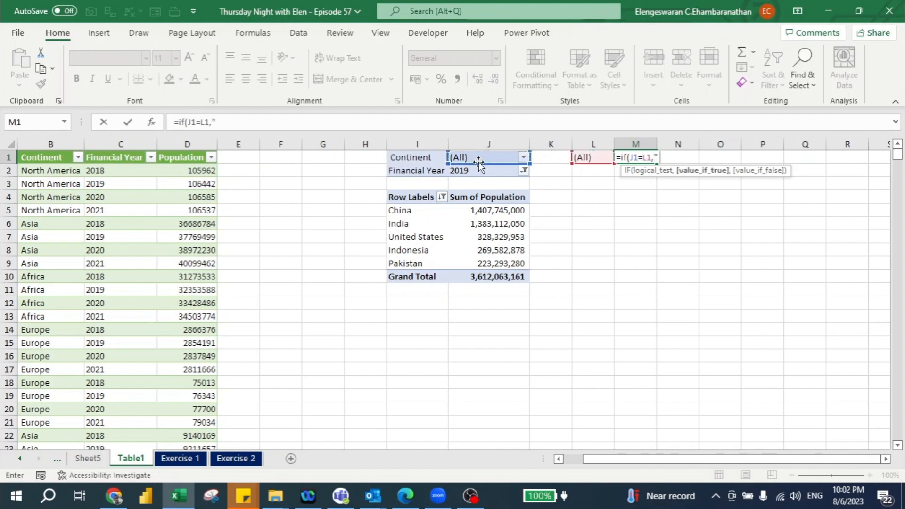
type("\" the World\"")
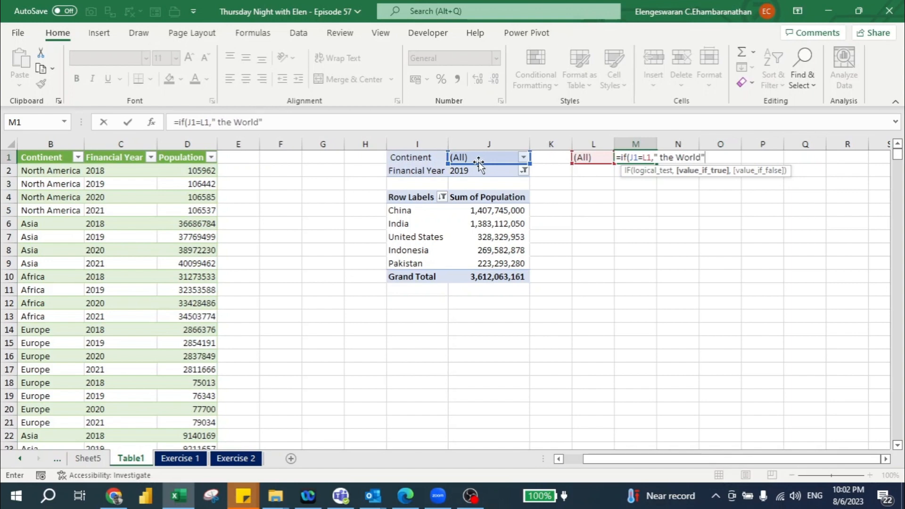
type(",")
left_click(478, 158)
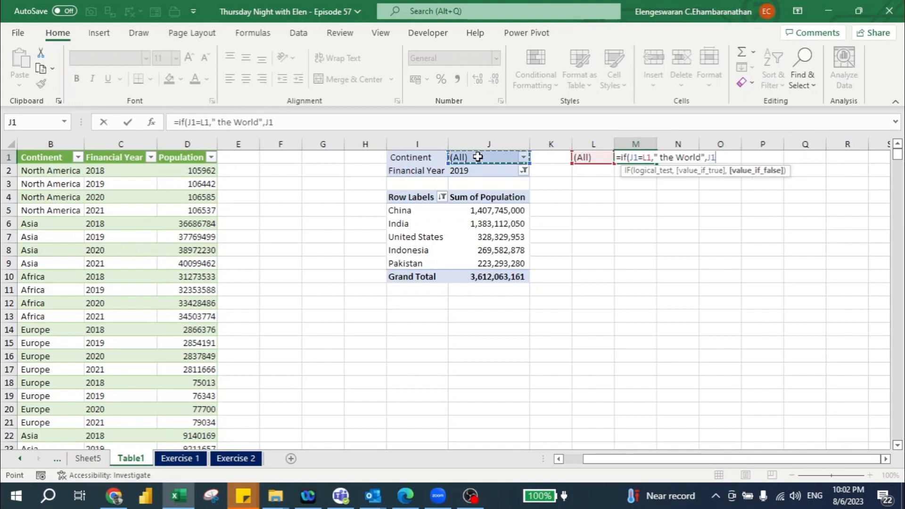
type(")")
key("Return")
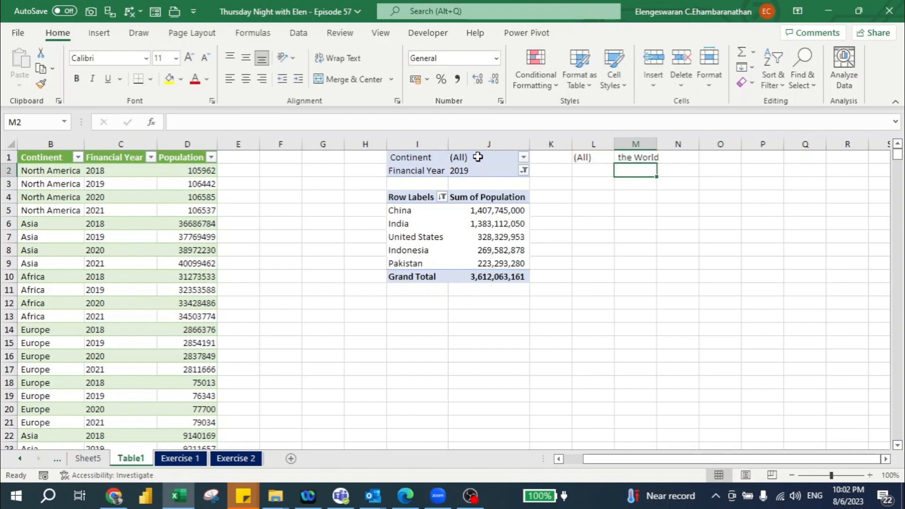
key("Up")
Extend the Sheet5 heading formula to ="Total Population in "&Table1!$M$1&" ( in "&Table1!J2&")".
key("ctrl+Page_Up")
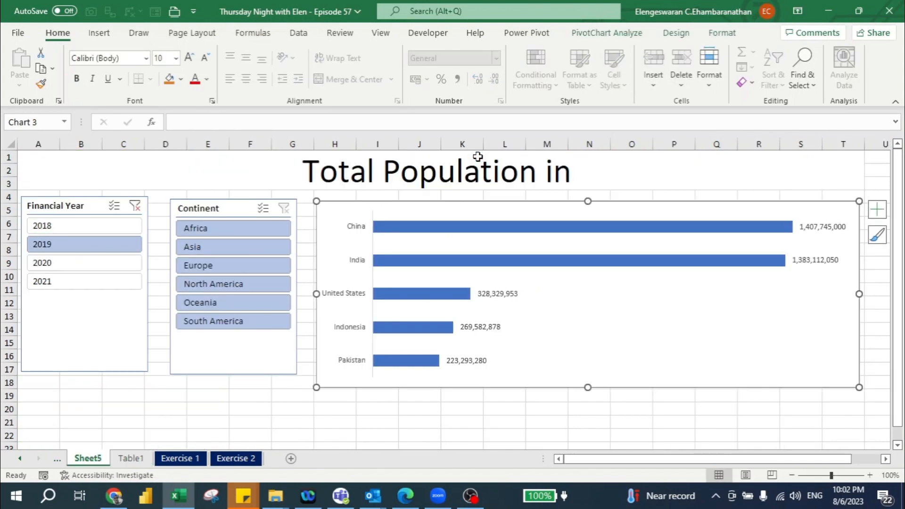
left_click(442, 172)
left_click(273, 122)
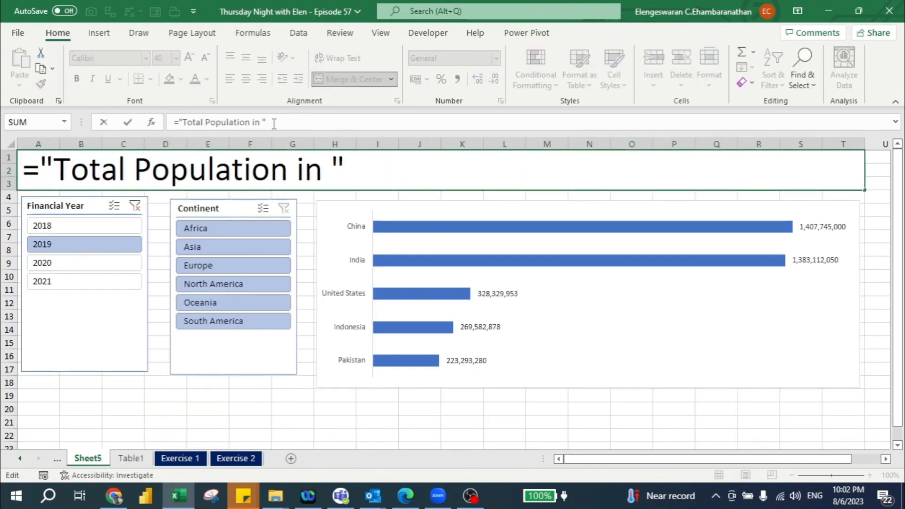
type("&")
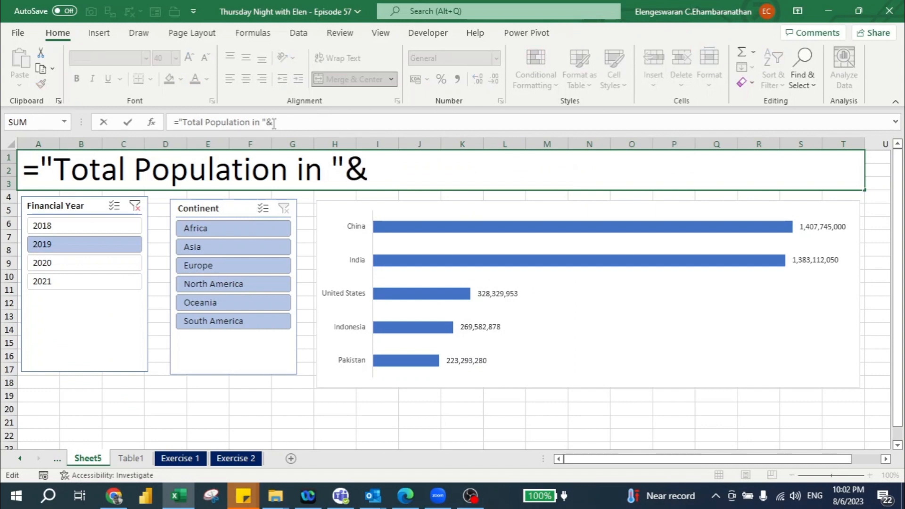
left_click(130, 458)
left_click(631, 158)
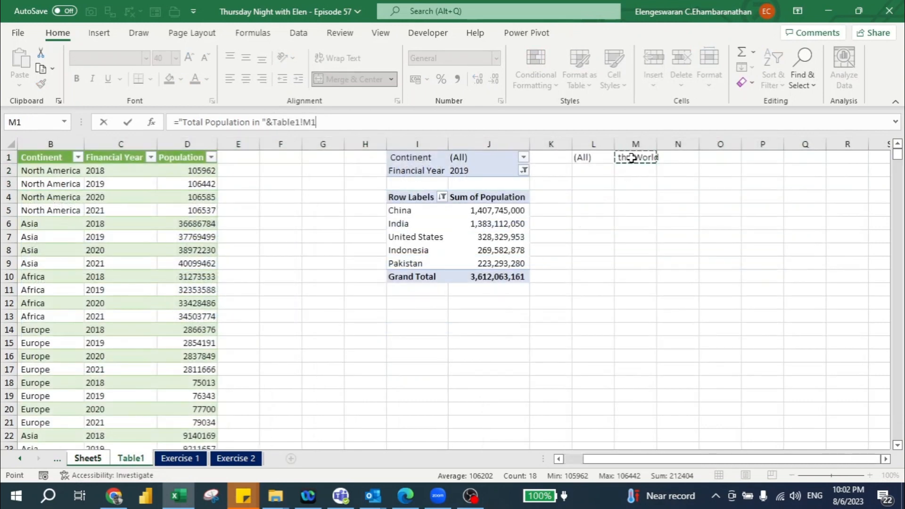
key("F4")
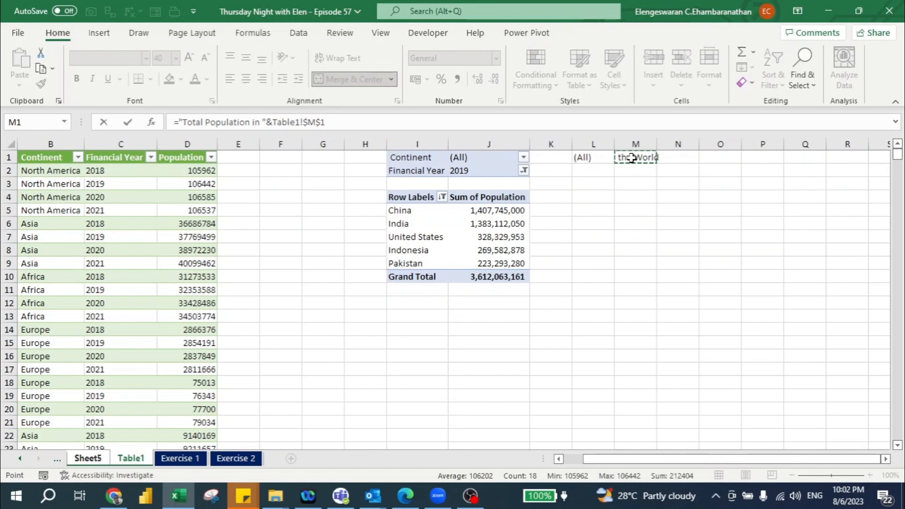
type("&\" ( in \"&")
left_click(477, 170)
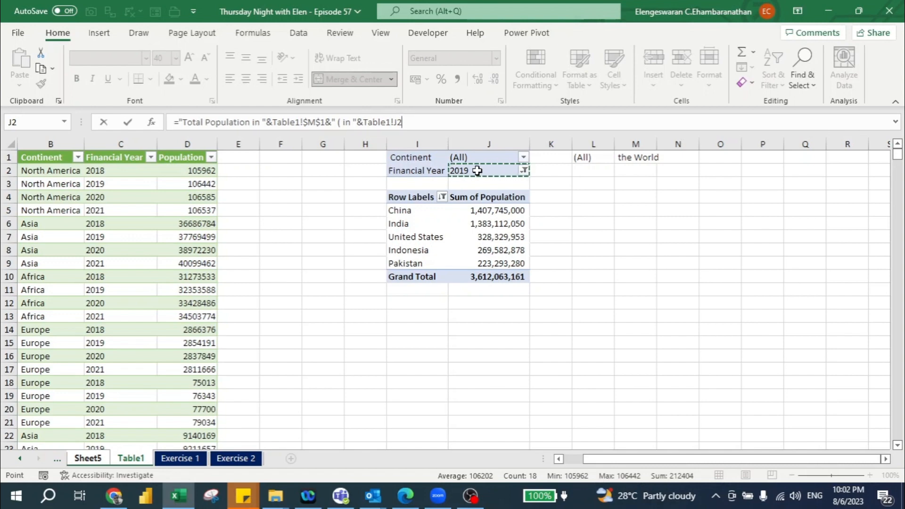
type("&")
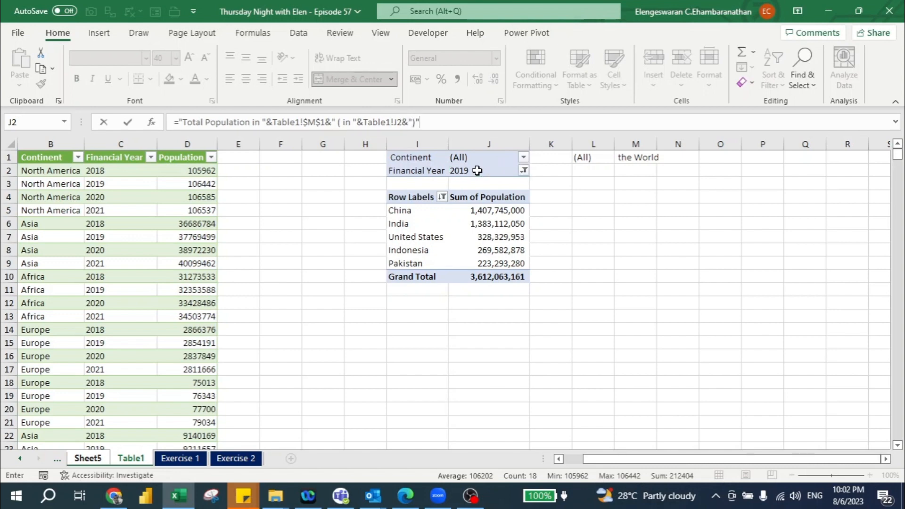
key("Return")
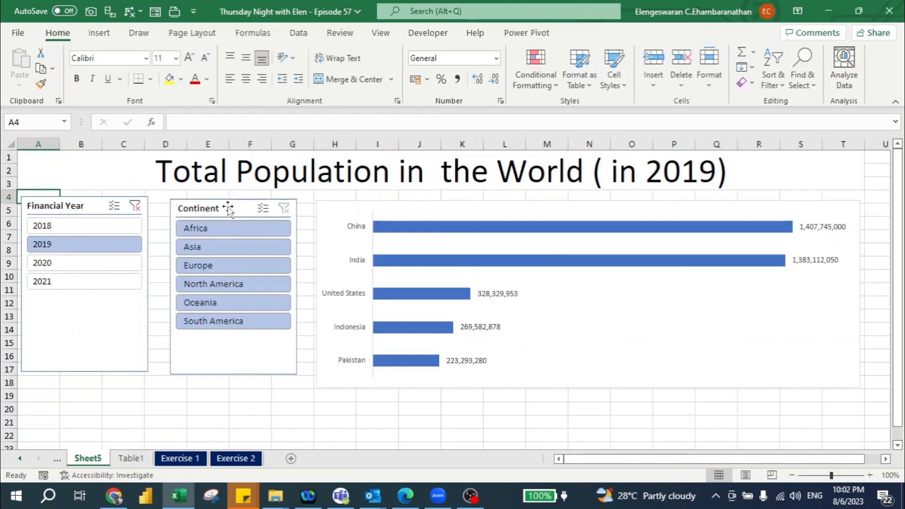
Filter the Financial Year slicer to 2018 and remove the space after "in" in the heading formula's first text string.
left_click(77, 225)
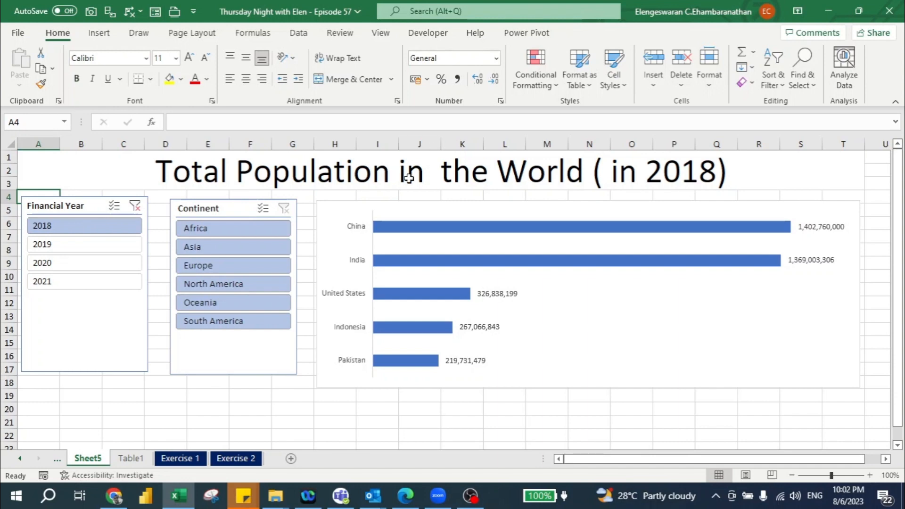
left_click(427, 181)
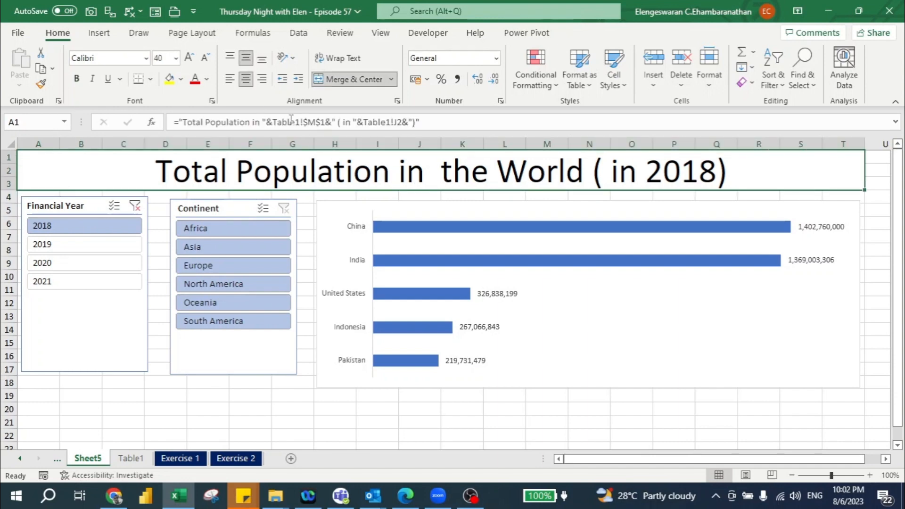
left_click(260, 122)
key("Delete")
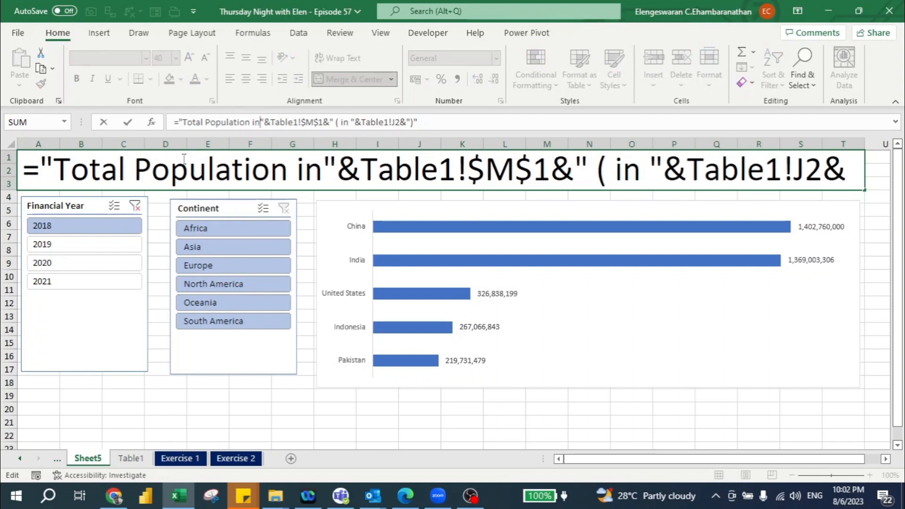
key("Return")
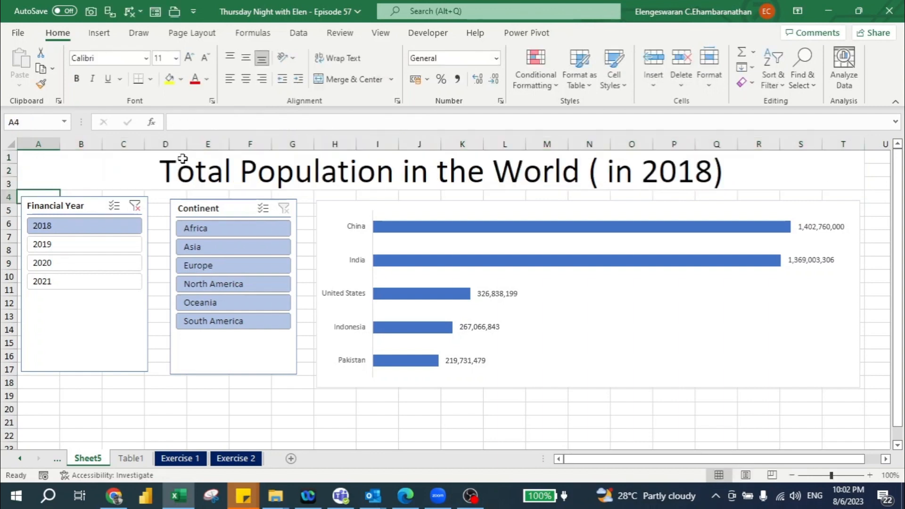
Filter the Continent slicer to Africa and add the chart title "Top 5 (Population)" to the PivotChart.
left_click(210, 234)
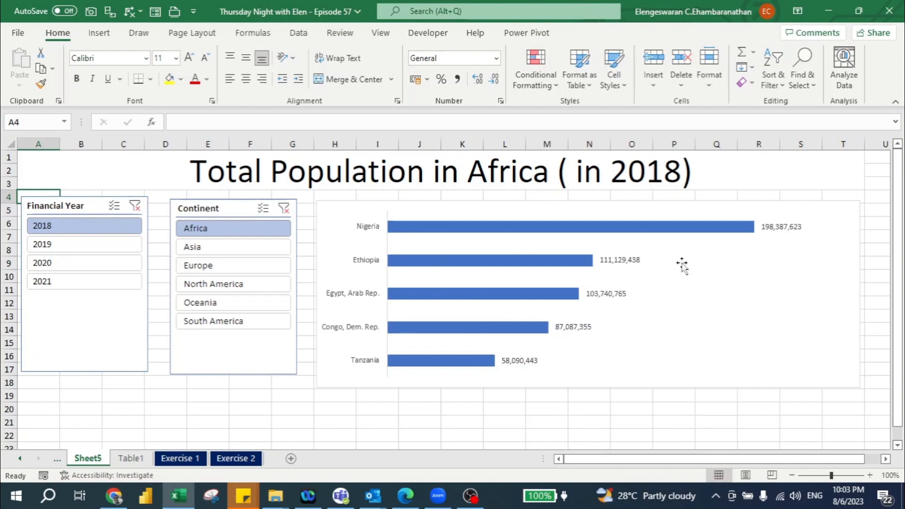
left_click(836, 205)
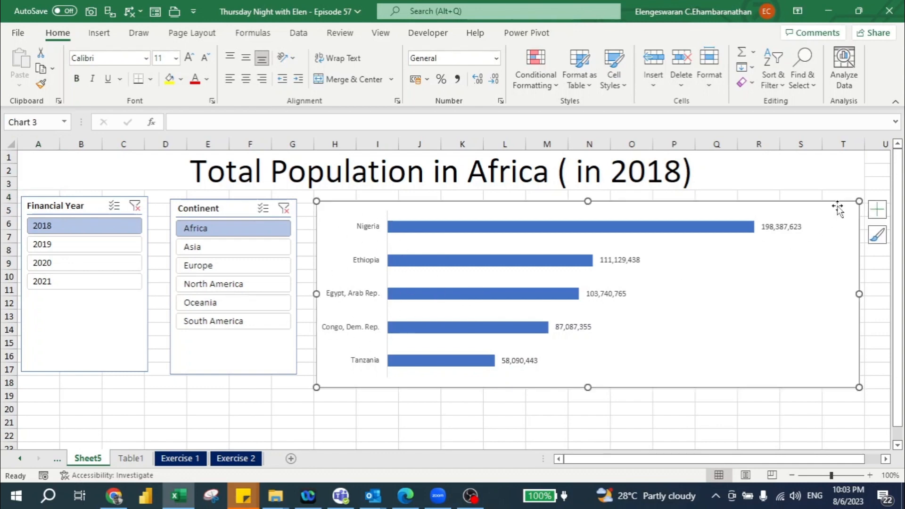
left_click(876, 209)
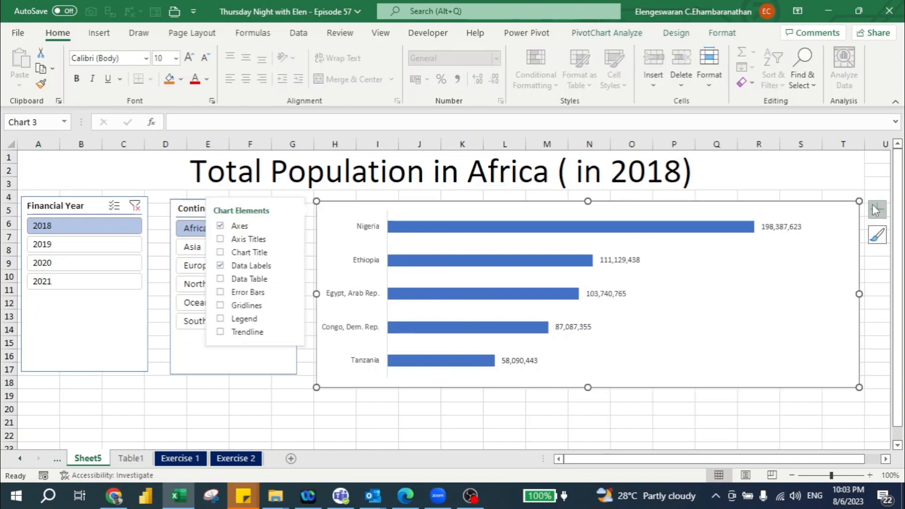
left_click(220, 252)
left_click(588, 217)
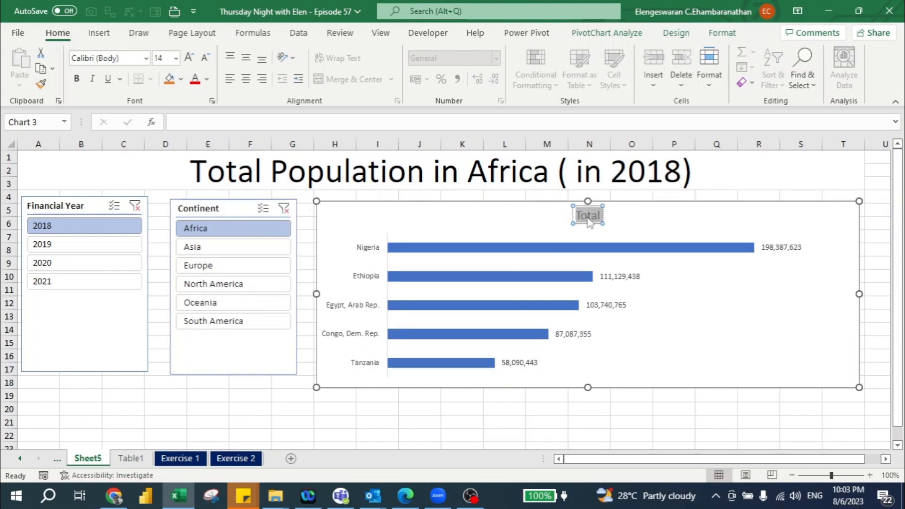
key("BackSpace")
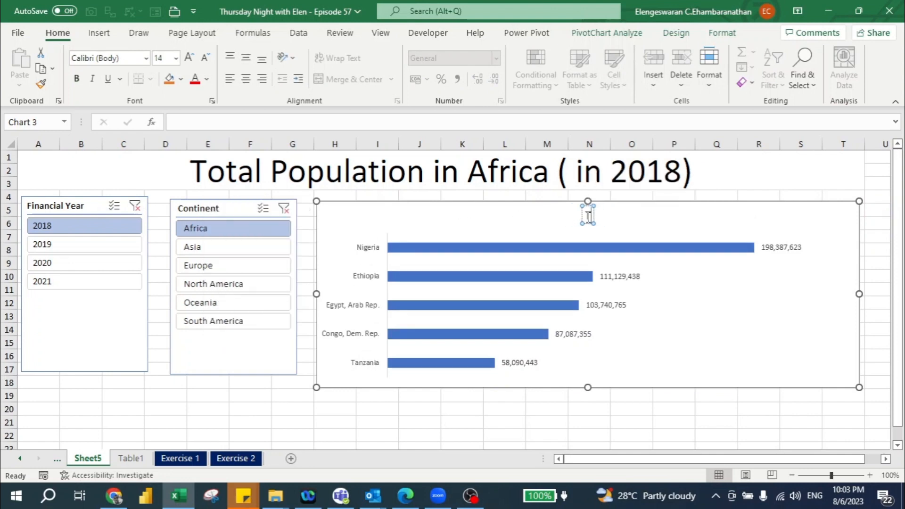
type("Top 5")
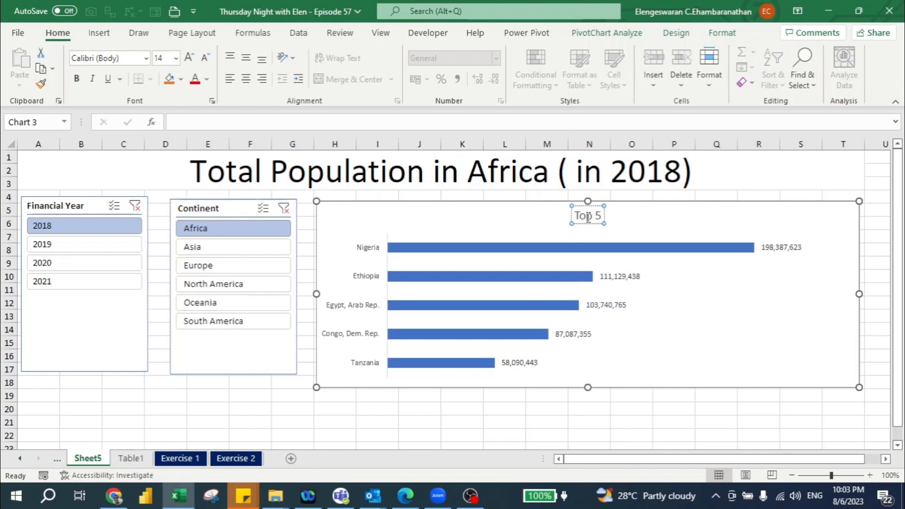
type("P")
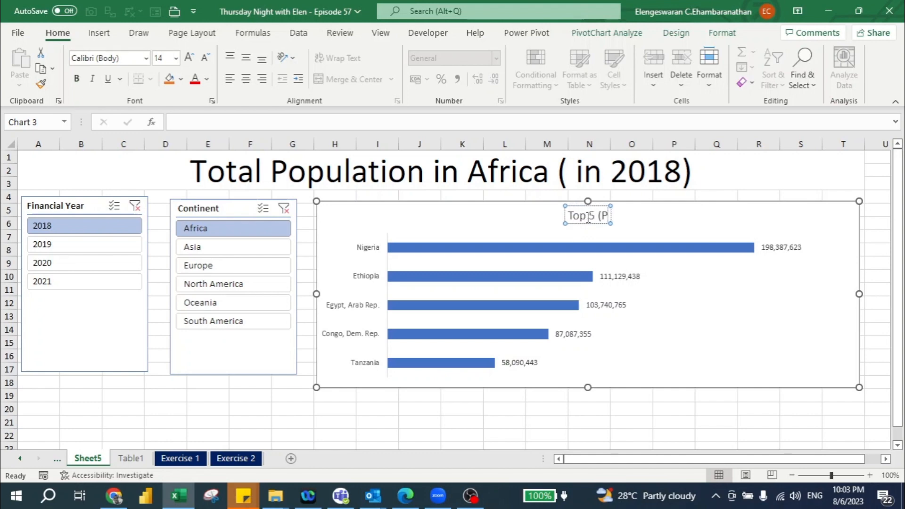
type("opulation)")
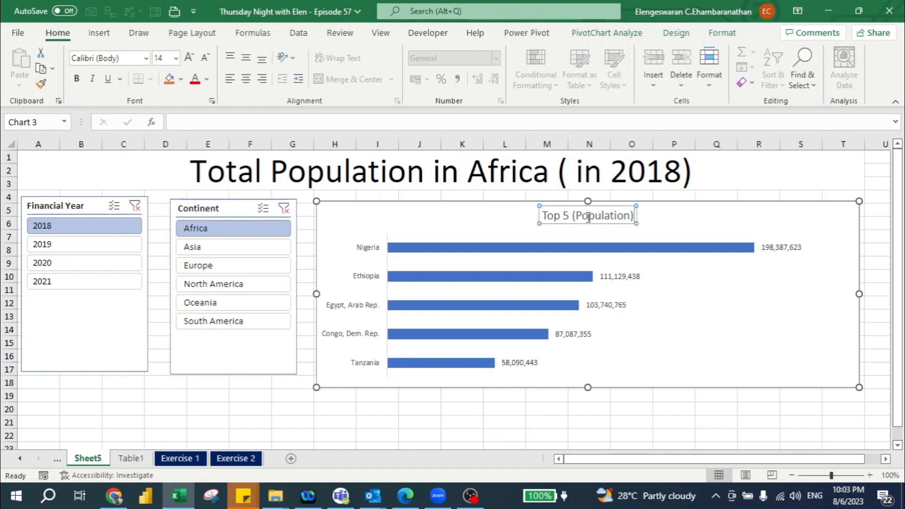
left_click(349, 422)
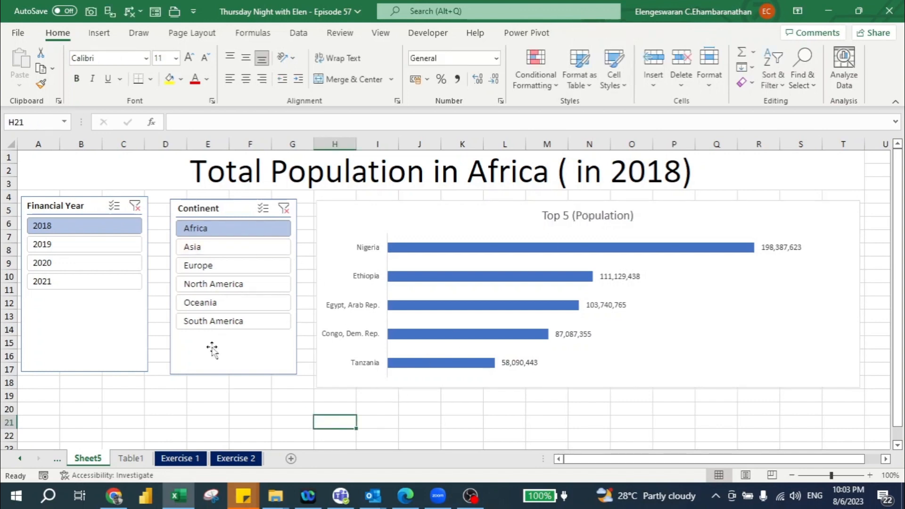
Filter the Continent slicer to Asia and hide the gridlines on Sheet5.
left_click(197, 246)
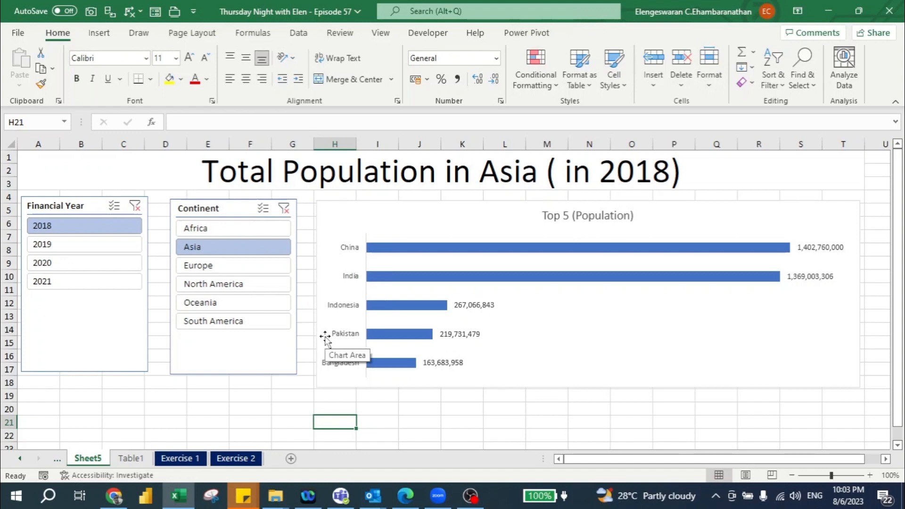
left_click(261, 395)
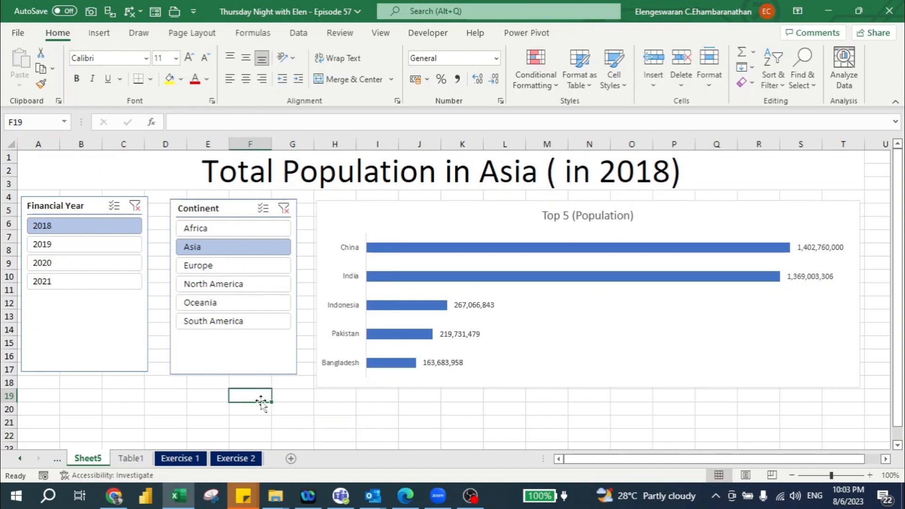
left_click(380, 32)
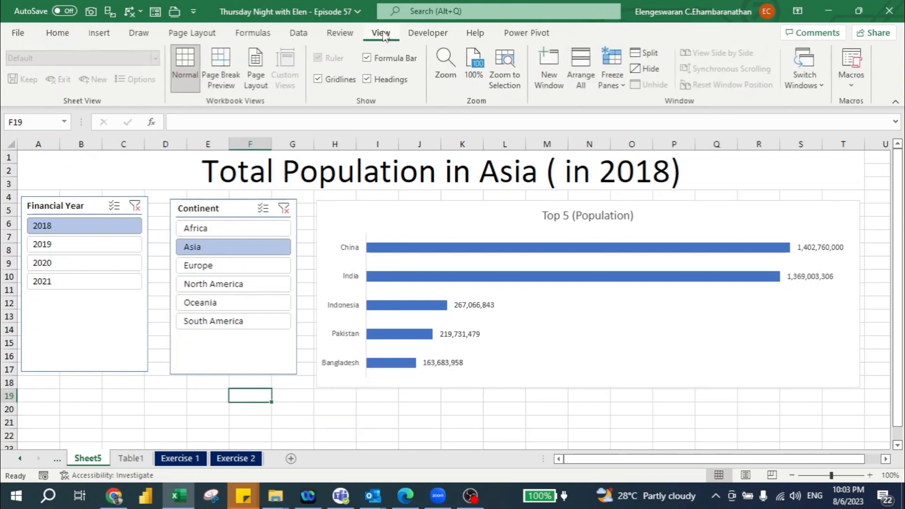
left_click(318, 79)
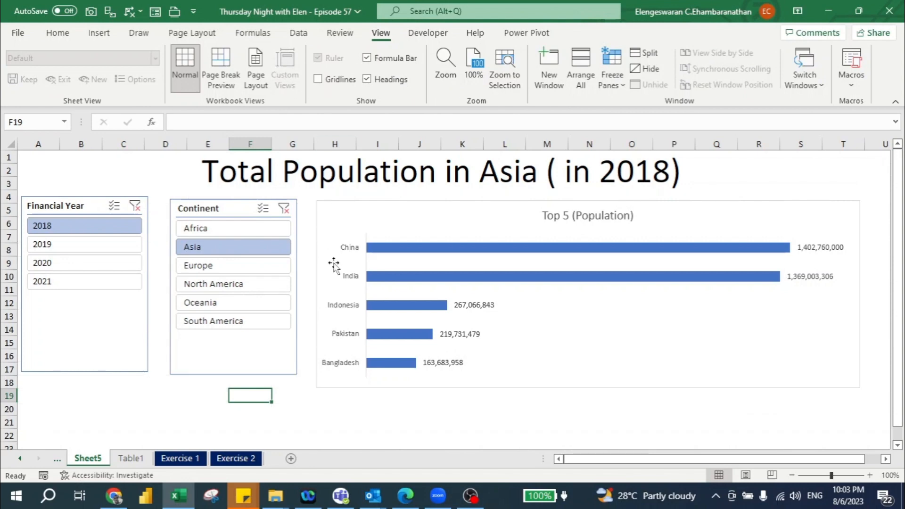
Format the merged heading with a dark blue fill and white, bold text.
left_click(284, 179)
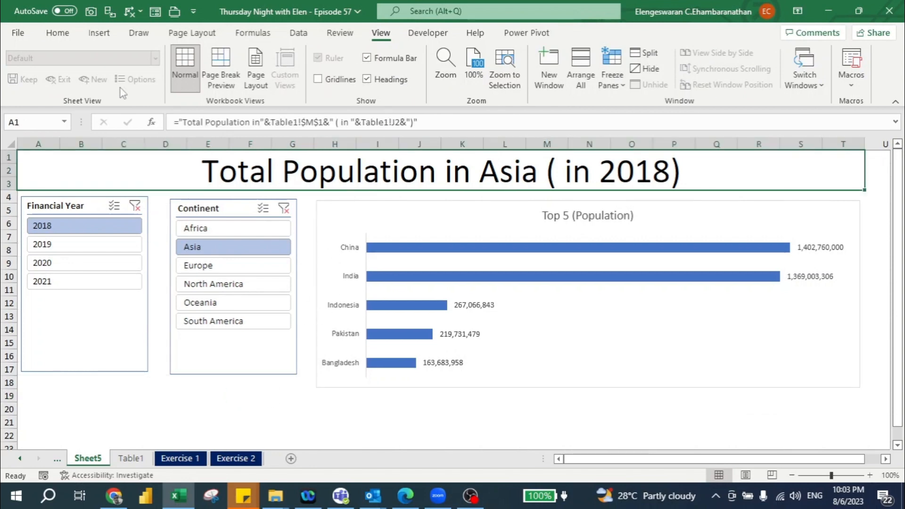
left_click(58, 33)
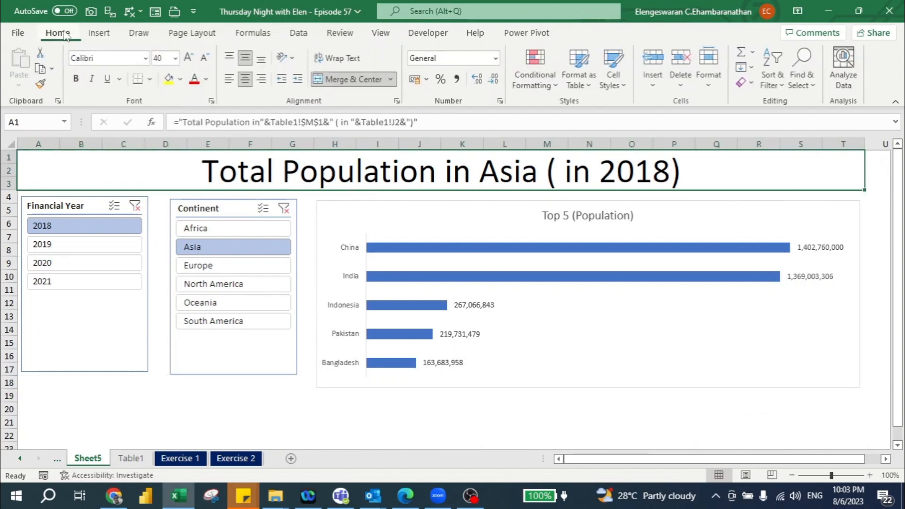
left_click(180, 79)
left_click(255, 201)
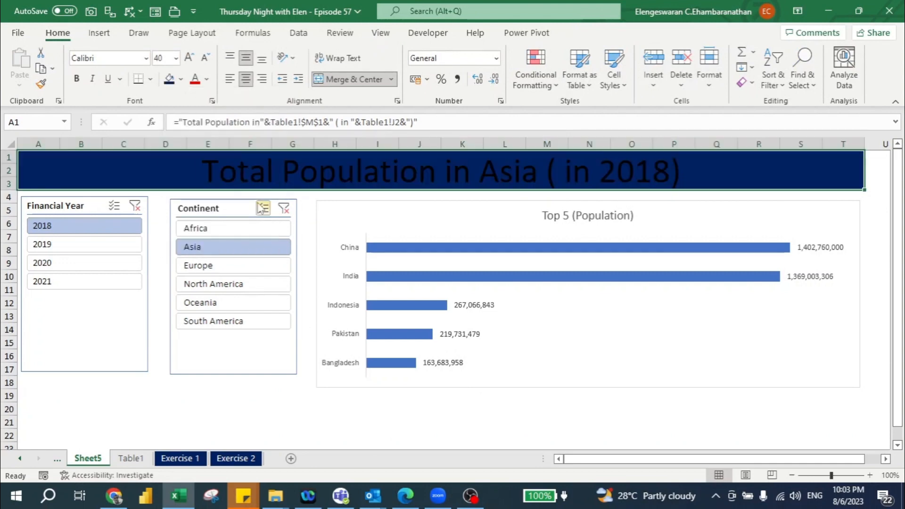
left_click(207, 79)
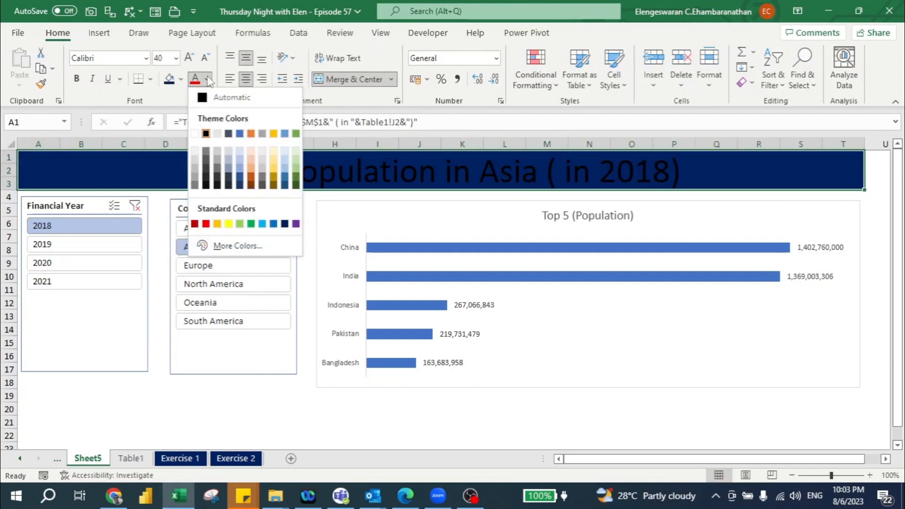
left_click(197, 136)
key("ctrl+b")
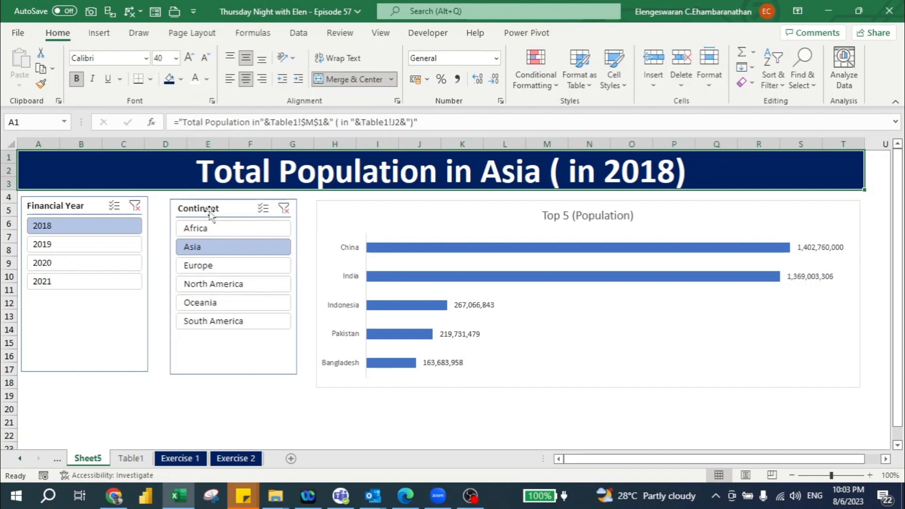
Move the Continent slicer slightly closer to the Financial Year slicer.
left_click_drag(200, 204, 195, 206)
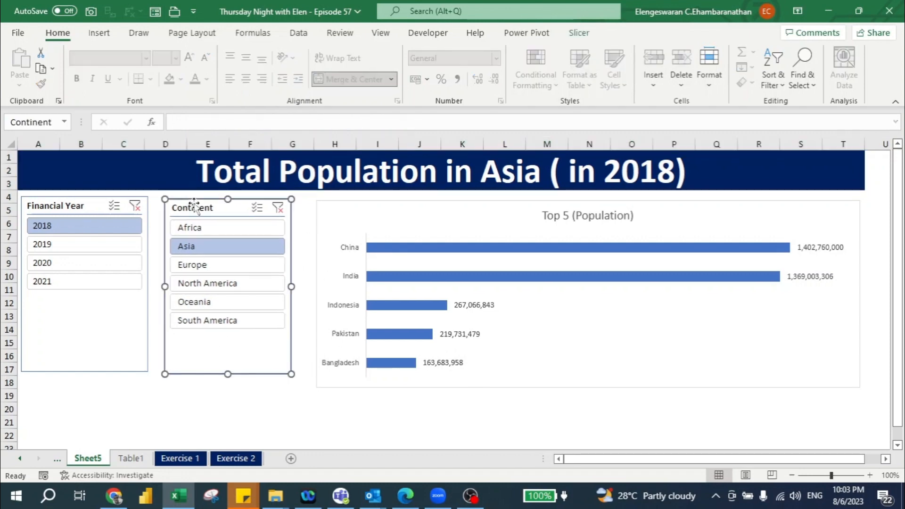